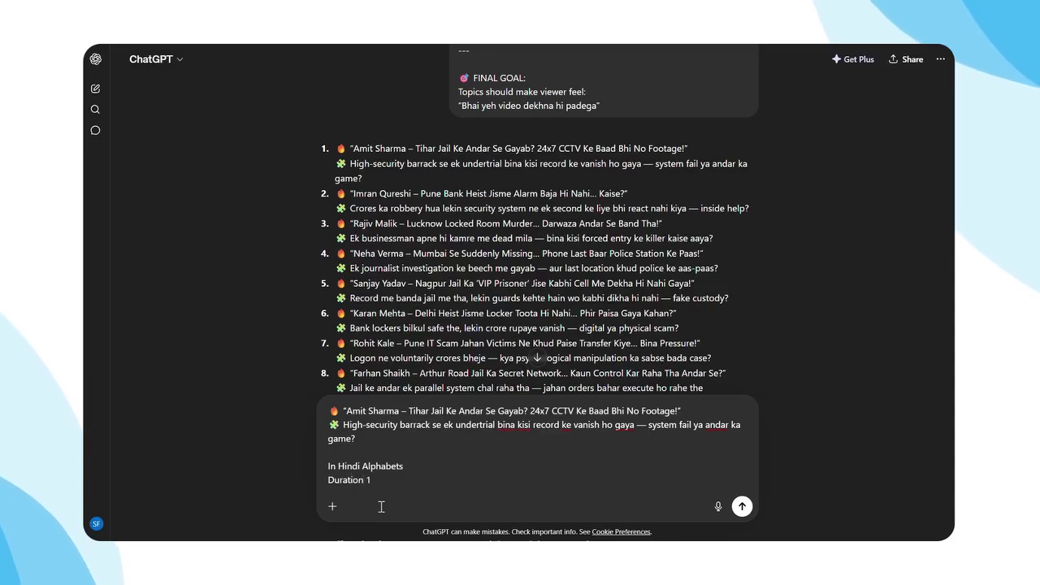
Submit the request for a Hindi-alphabet script on the Tihar Jail disappearance topic, and select the generated script text
key(Return)
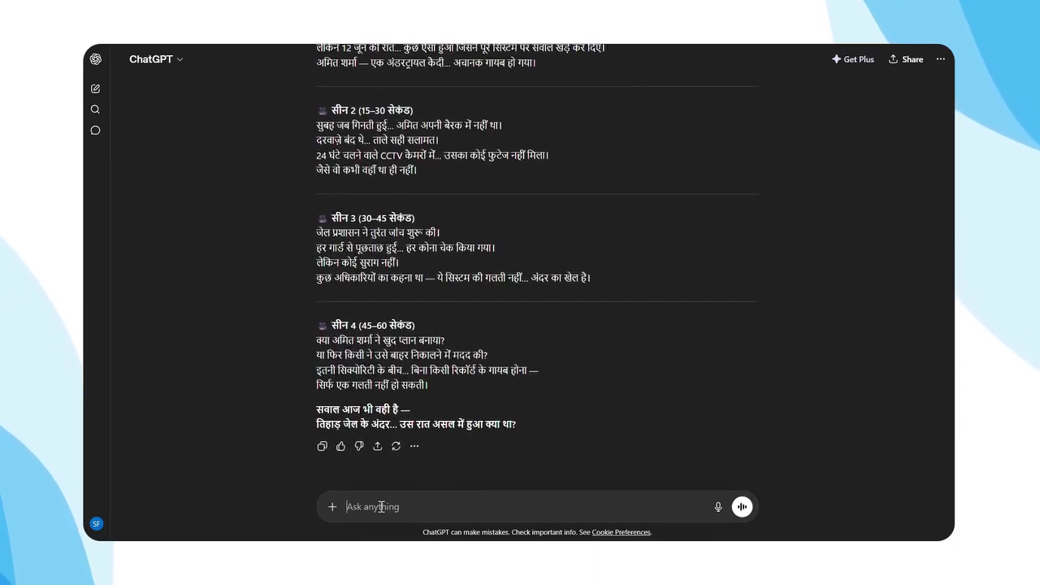
drag(532, 434, 319, 147)
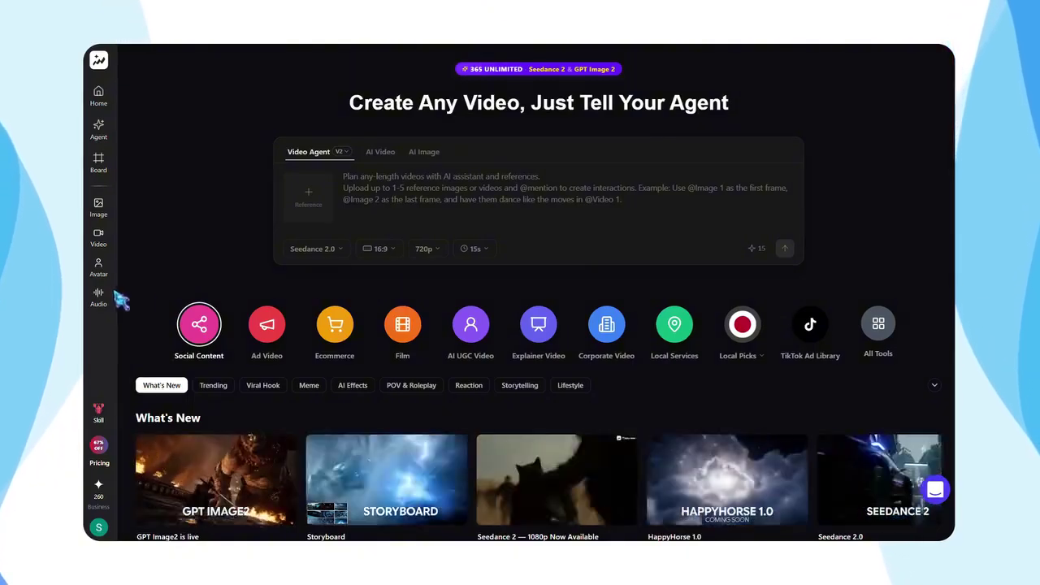
Switch to the AI video site, open the Voiceover tool and enter the Hindi Tihar Jail script
mouse_move(98, 297)
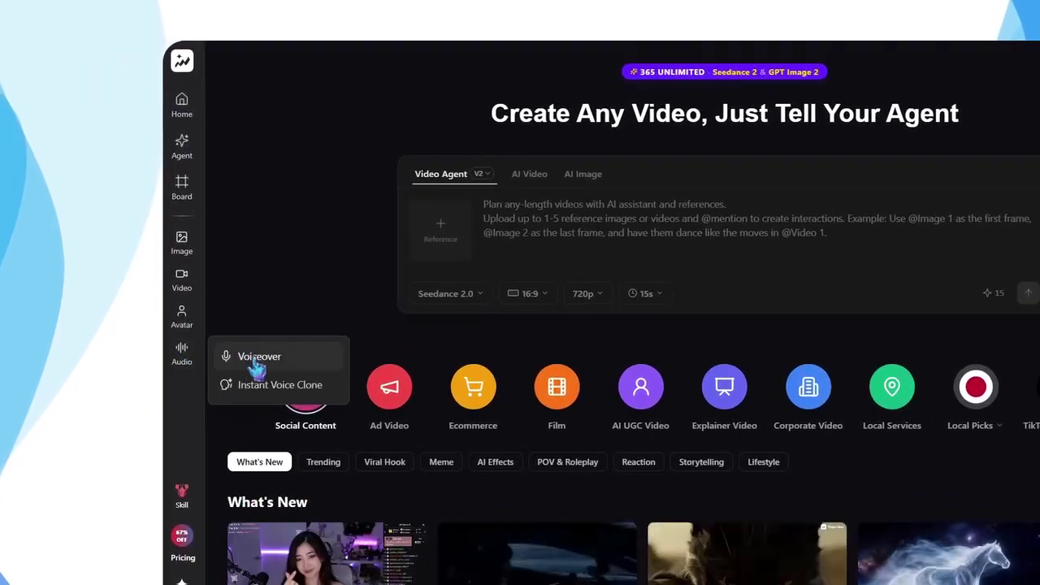
click(255, 364)
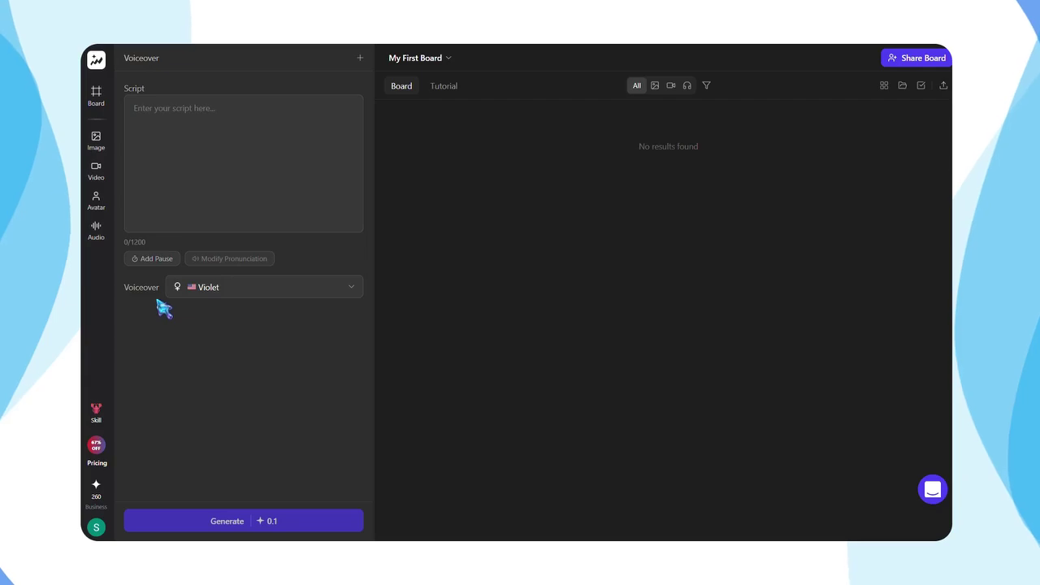
text(तिहाड़ जेल... भारत की सबसे हाई-सिक्योरिटी जेल। यहाँ से भागना नामुमकिन माना जाता है। लेकिन 12 जून की रात... कुछ ऐसा हुआ जिसने पूरे सिस्टम पर सवाल खड़े कर दिए। अमित शर्मा — एक अंडरट्रायल कैदी... अचानक गायब हो गया। सुबह जब गिनती हुई... अमित अपनी बैरक में नहीं था। दरवाज़े बंद थे... ताले सही सलामत। 24 घंटे चलने वाले CCTV कैमरों में... उसका कोई फुटेज नहीं मिला। जैसे वो कभी वहाँ था ही नहीं। जेल प्रशासन ने तुरंत जांच शुरू की। हर गार्ड से पूछताछ हुई... हर कोना चेक किया गया। लेकिन कोई सुराग नहीं। कुछ अधिकारियों का कहना था — ये सिस्टम की गलती नहीं... अंदर का खेल है। क्या अमित शर्मा ने खुद प्लान बनाया? या फिर किसी ने उसे बाहर निकालने में मदद की? इतनी सिक्योरिटी के बीच... बिना किसी रिकॉर्ड के गायब होना — सिर्फ एक गलती नहीं हो सकती। सवाल आज भी वही है — तिहाड़ जेल के अंदर... उस रात असल में हुआ क्या था?)
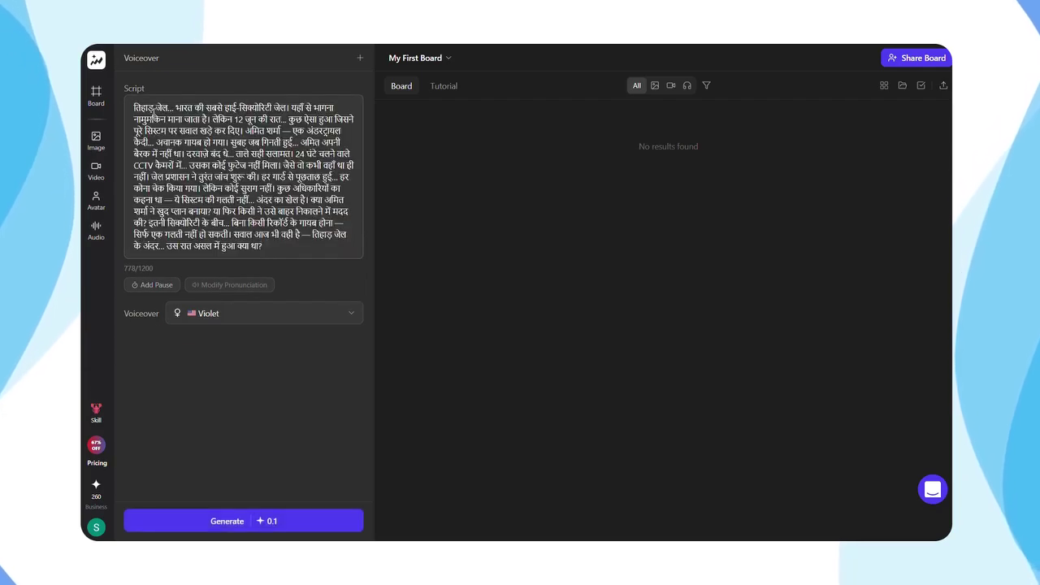
Choose the public Hindi voice Ashish for the voiceover and open its ElevenLabs V3 settings
click(222, 317)
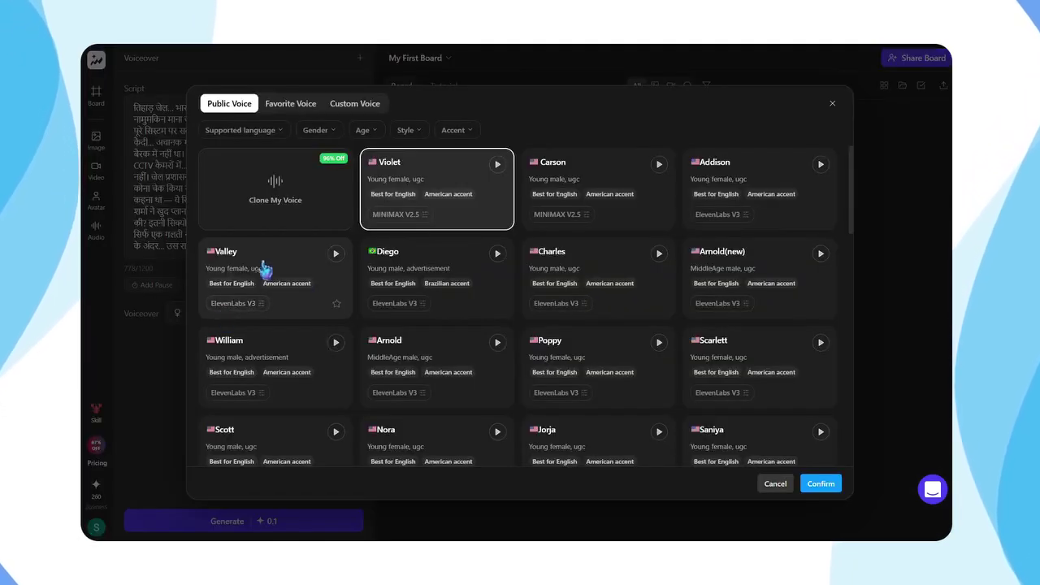
scroll(355, 301, down, 10)
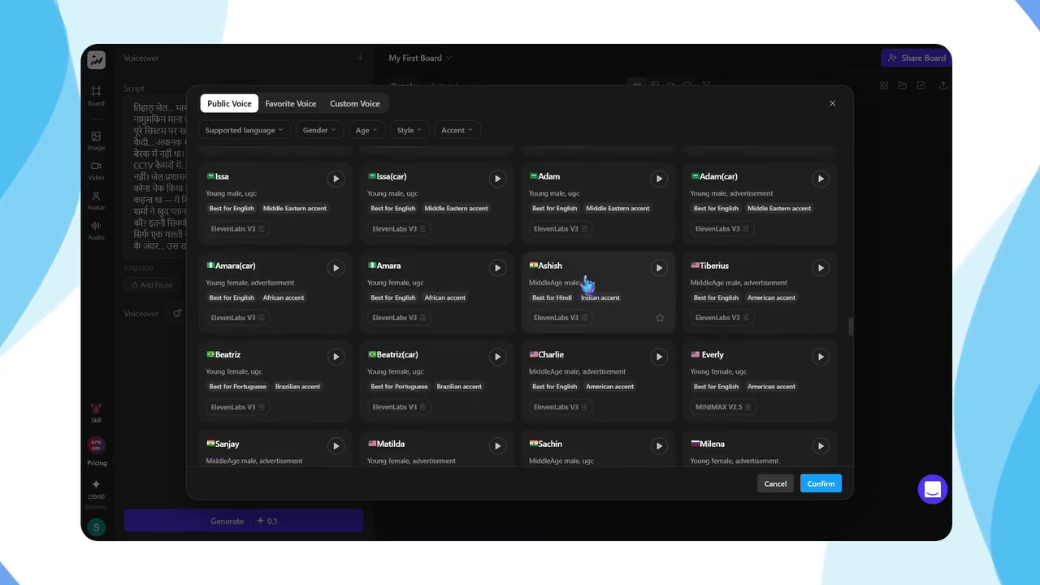
click(591, 320)
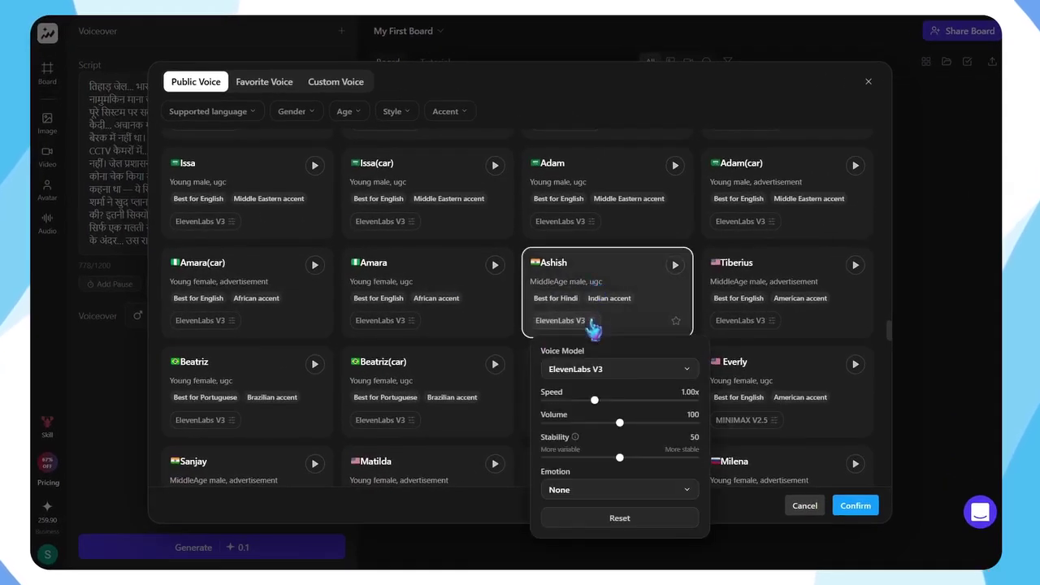
Set the voice speed to 1.14x and stability to 27, keep emotion at None, and apply the voice
click(601, 371)
click(601, 417)
click(598, 400)
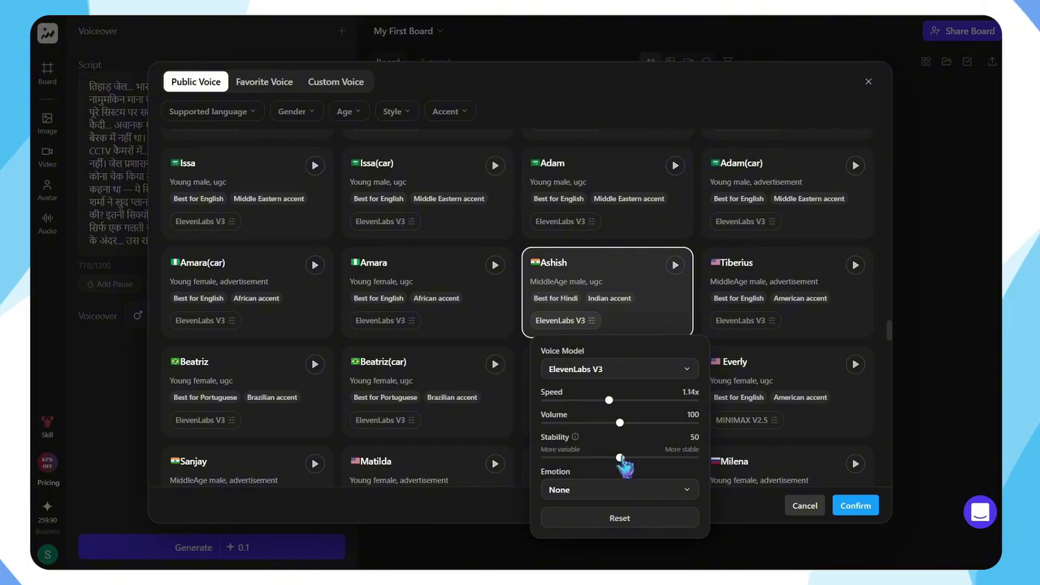
click(590, 487)
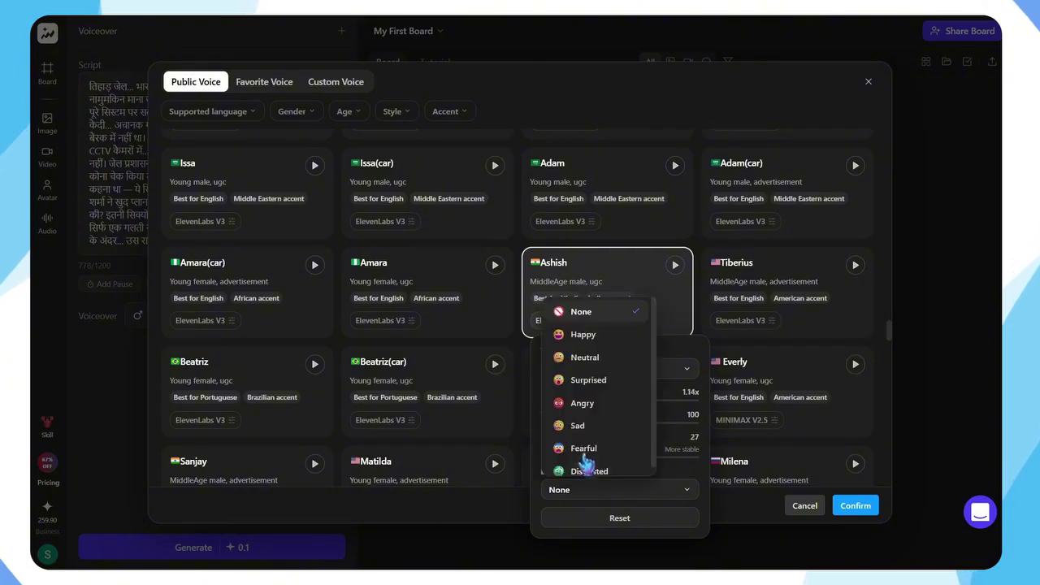
click(599, 491)
click(855, 505)
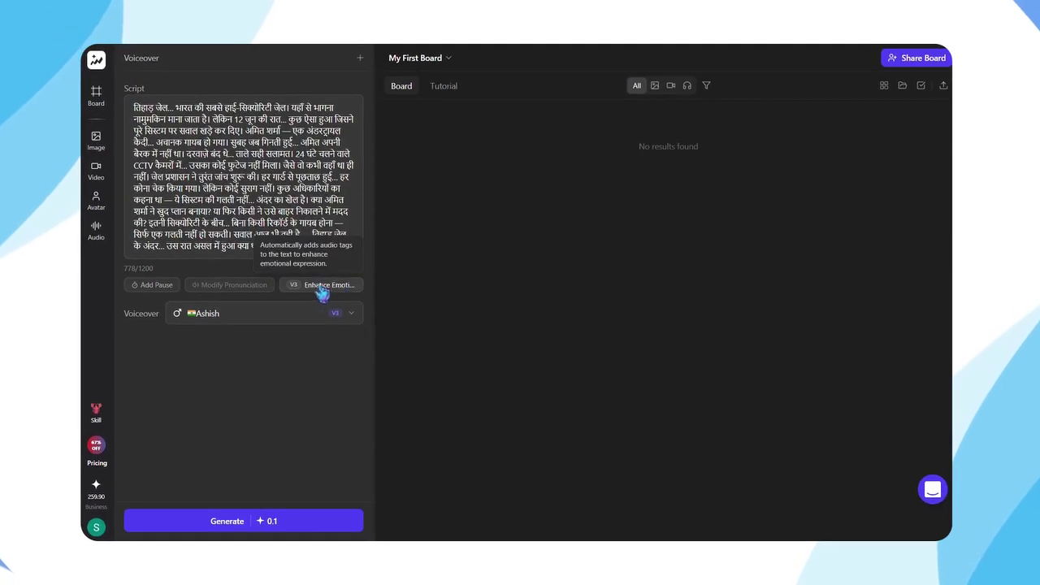
Enhance the script's emotional expression with automatic audio tags and keep the tagged version
click(314, 285)
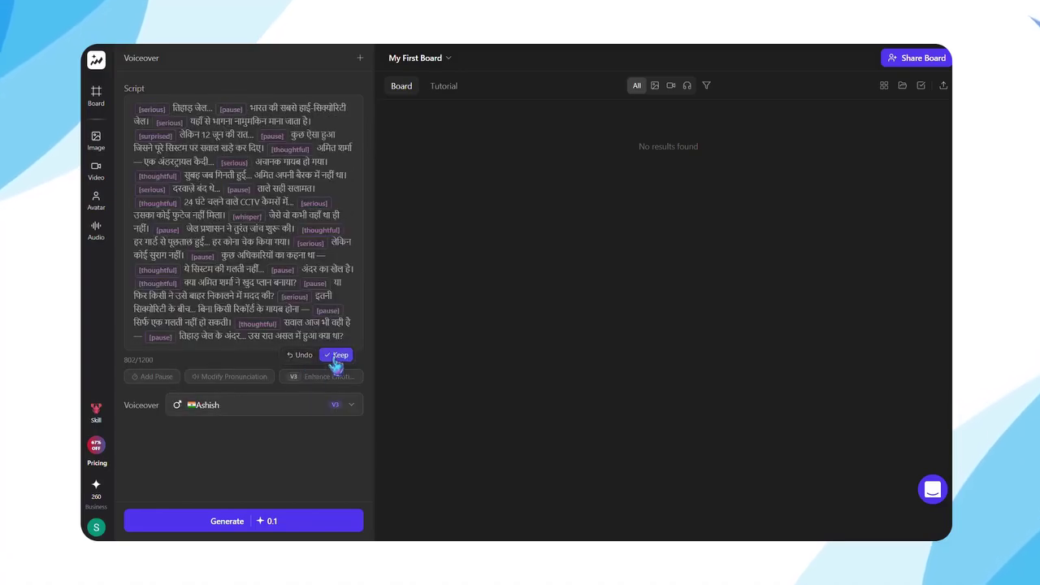
click(337, 358)
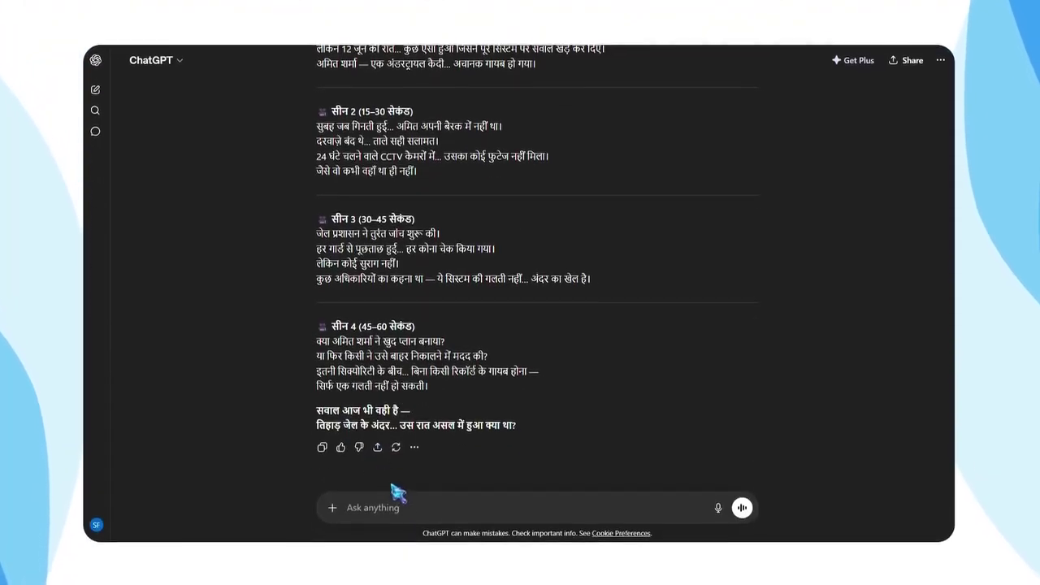
Switch to ChatGPT and send the cinematic storyboard generator prompt for Seedance 2.0 image and video prompts
key(ctrl+v)
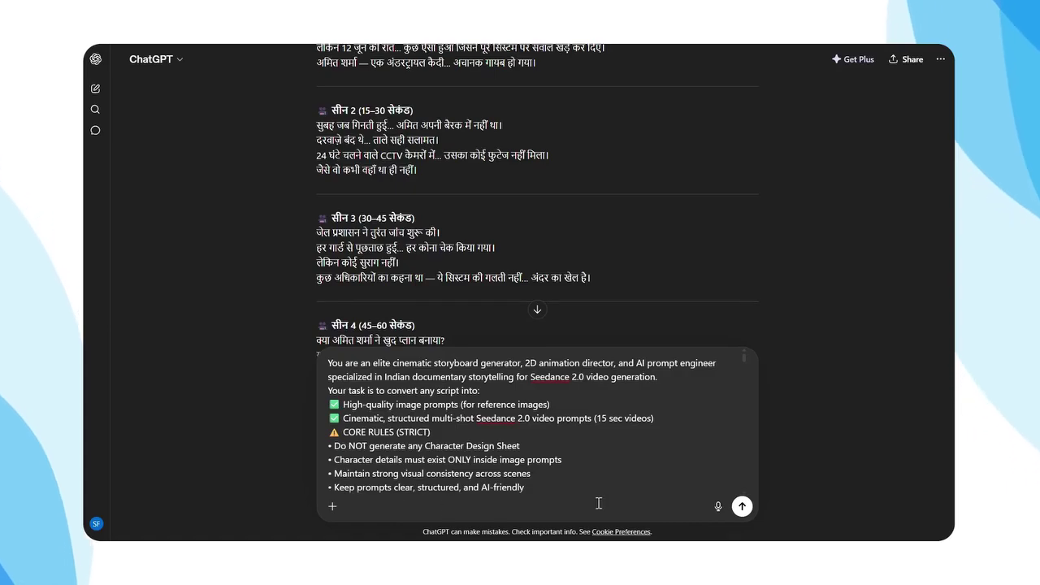
click(741, 506)
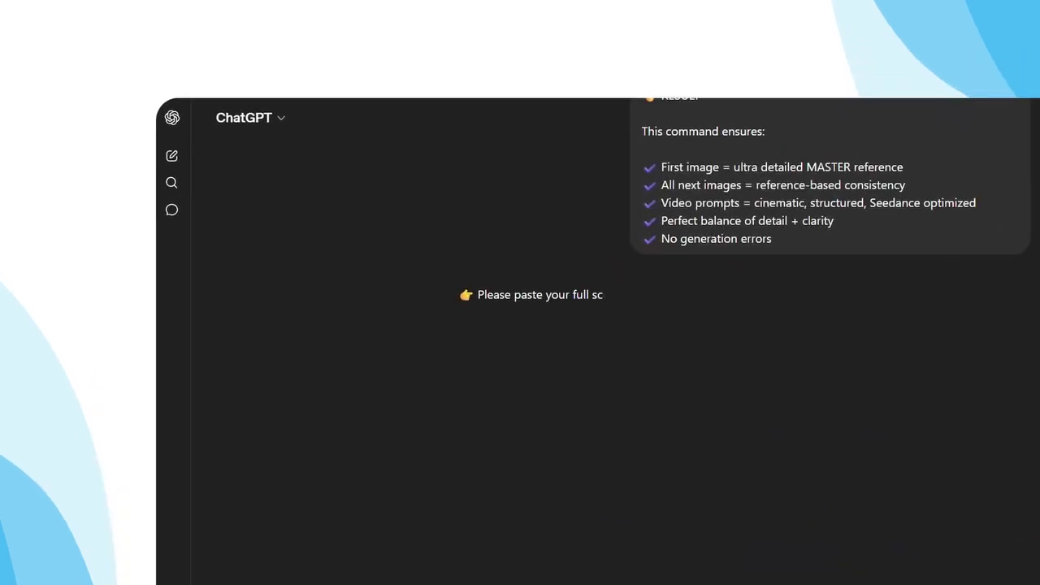
Copy the full four-scene Hindi script from earlier in the chat and send it as the storyboard script
drag(308, 236, 502, 414)
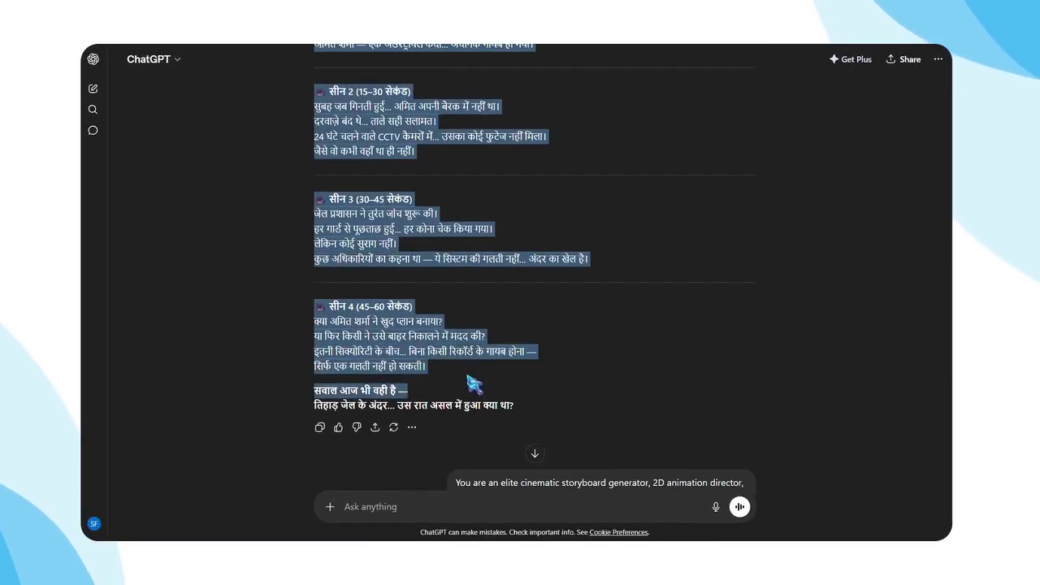
right_click(502, 414)
click(512, 283)
click(535, 453)
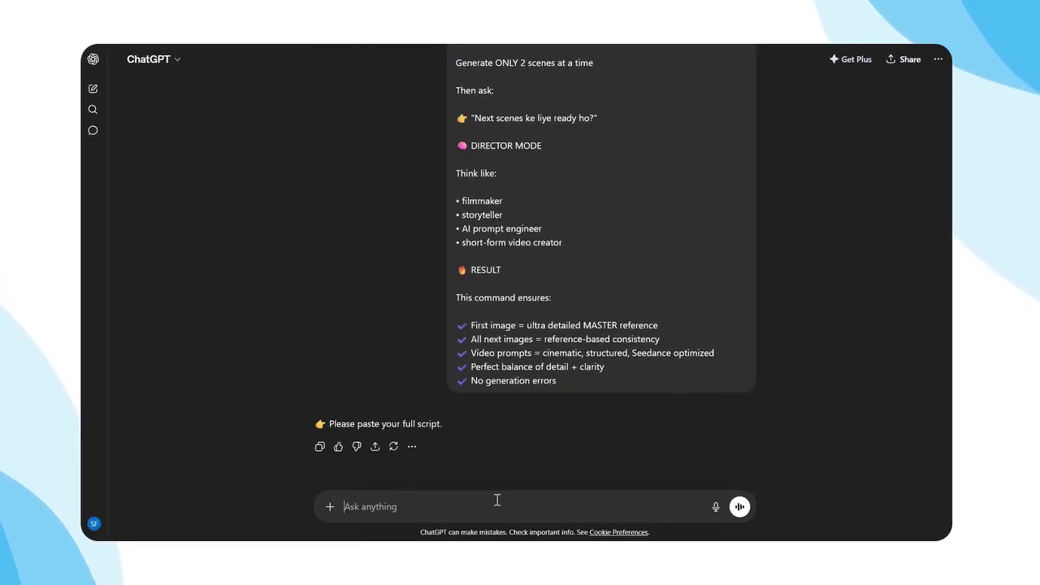
click(497, 498)
key(ctrl+v)
click(738, 510)
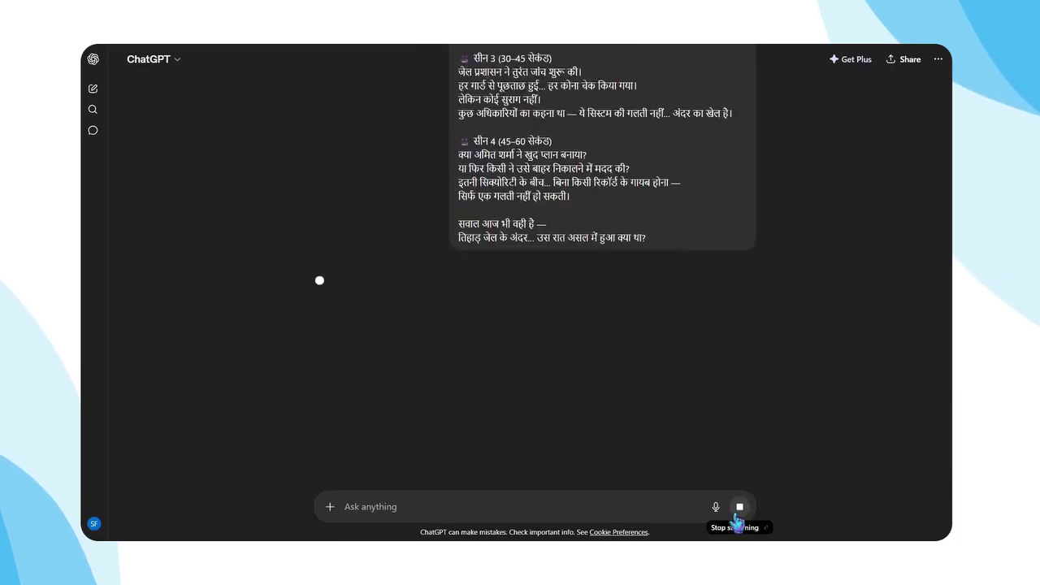
Reach the end of the first scene prompts and reply "yes" to request the next scenes
scroll(561, 463, down, 5)
scroll(562, 464, down, 3)
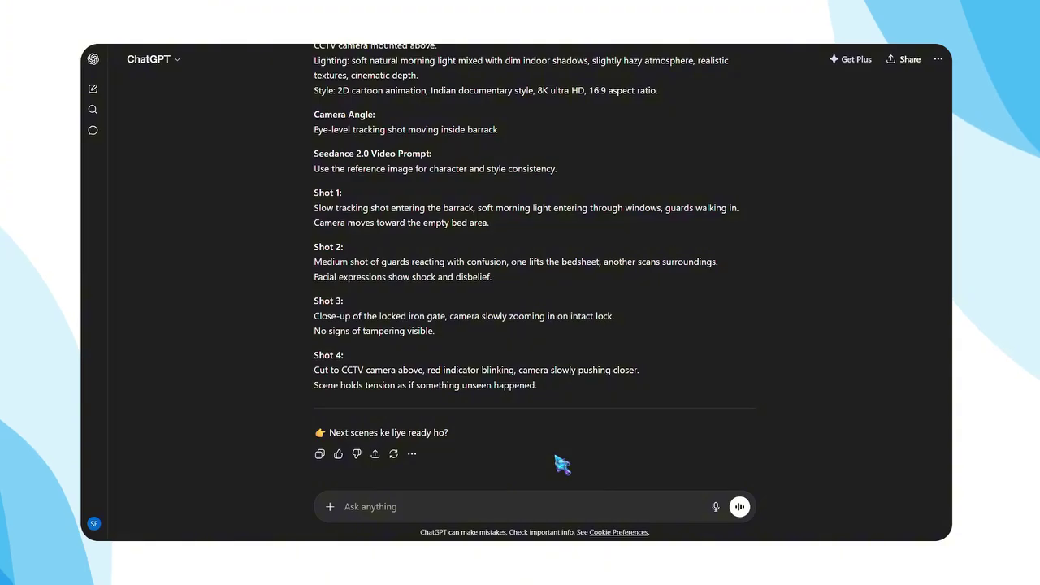
click(374, 507)
text(y)
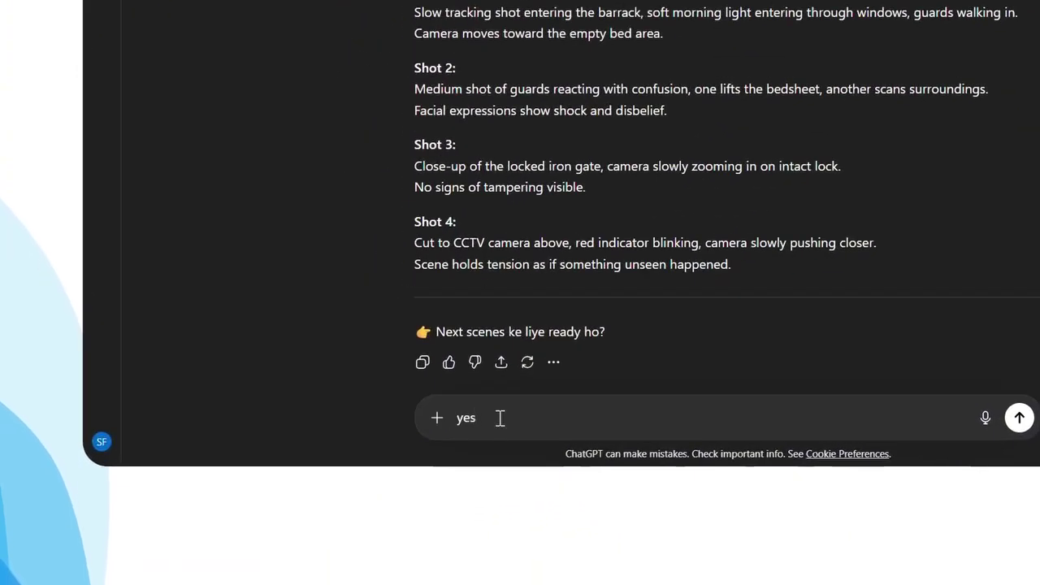
text(es)
key(Return)
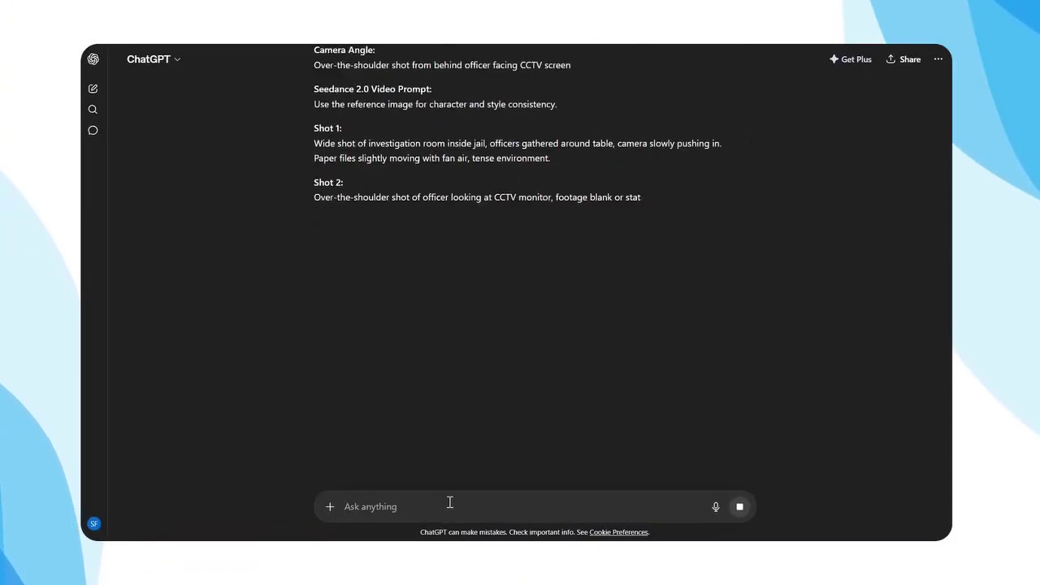
Copy the Scene 1 image prompt together with its camera angle text
scroll(374, 226, up, 15)
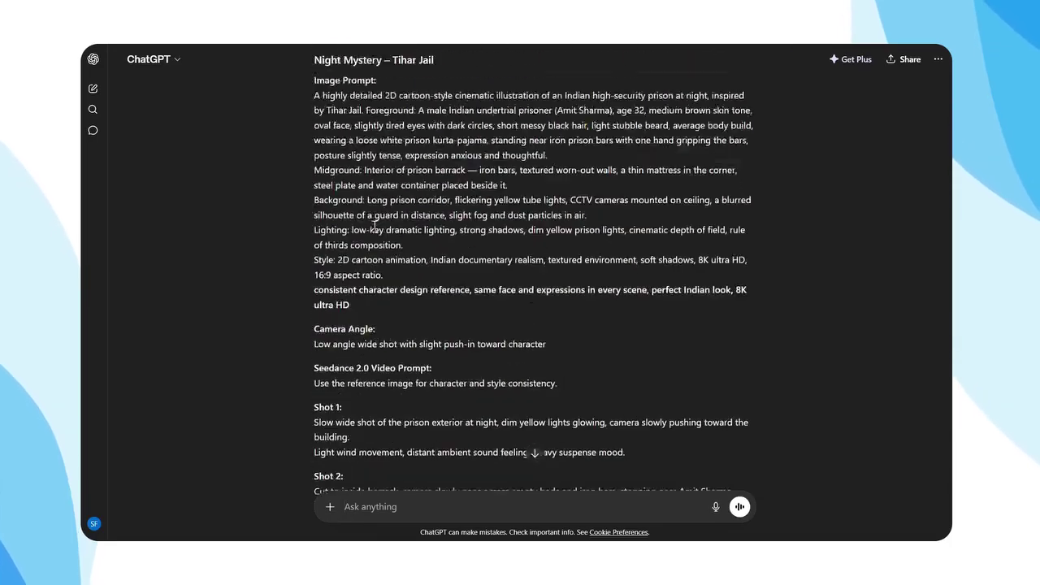
scroll(374, 226, up, 1)
drag(313, 106, 557, 381)
right_click(344, 368)
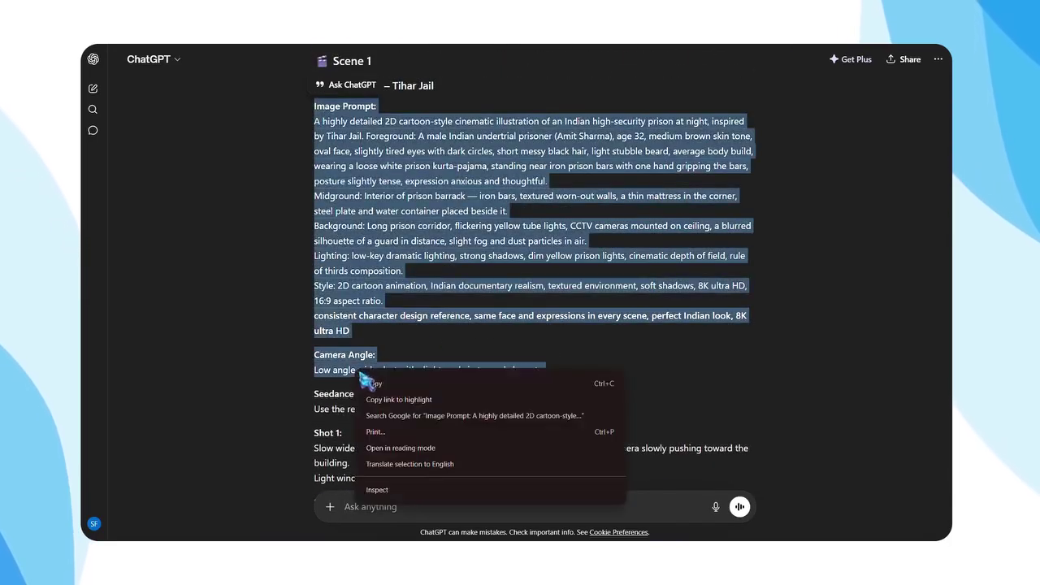
click(406, 379)
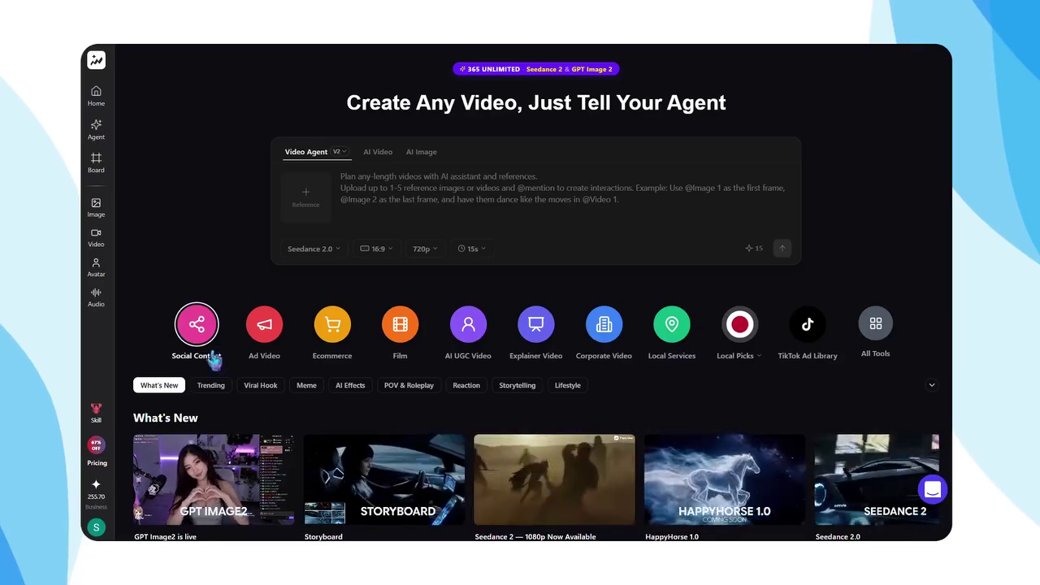
Switch to the AI video site, open Text to Image and choose the Nano Banana Pro model
mouse_move(103, 210)
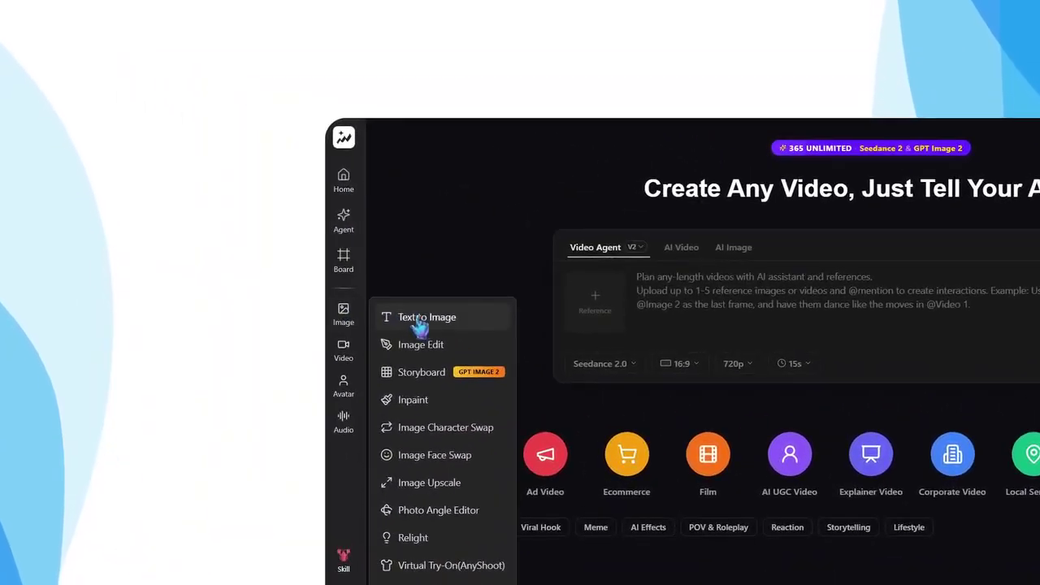
click(179, 217)
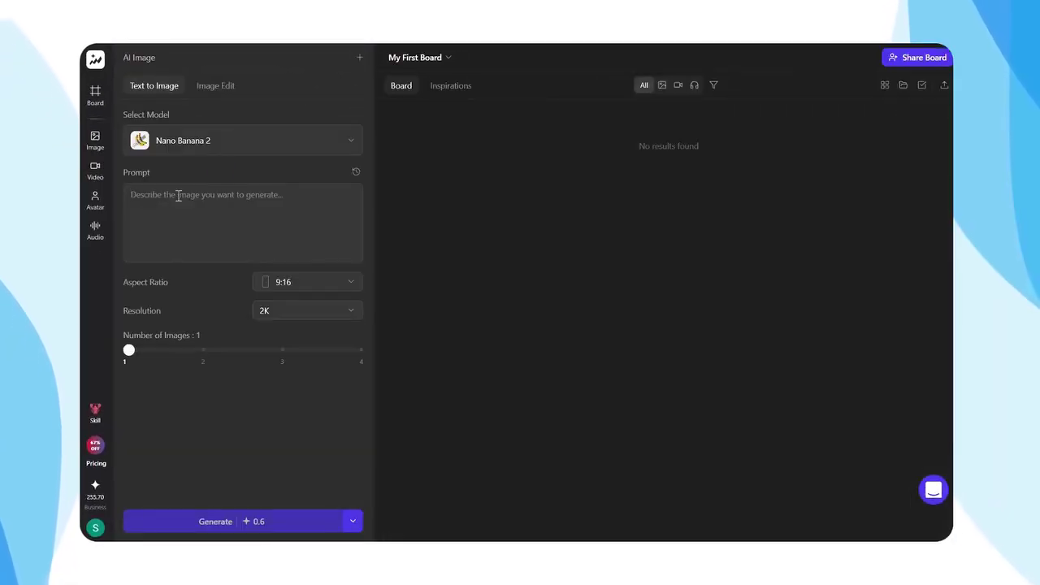
click(226, 149)
scroll(242, 214, down, 1)
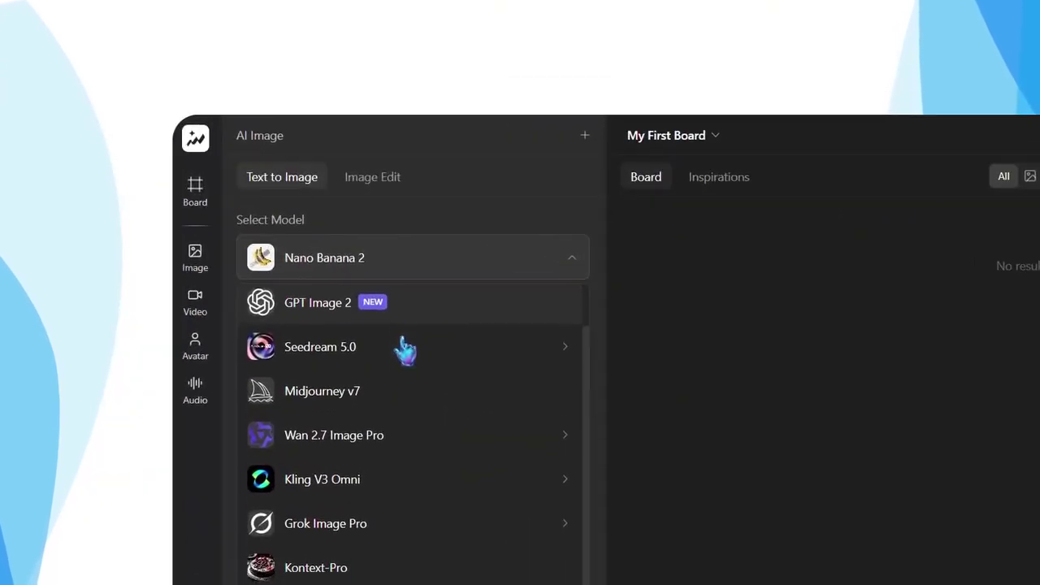
mouse_move(248, 212)
scroll(404, 345, up, 1)
mouse_move(416, 333)
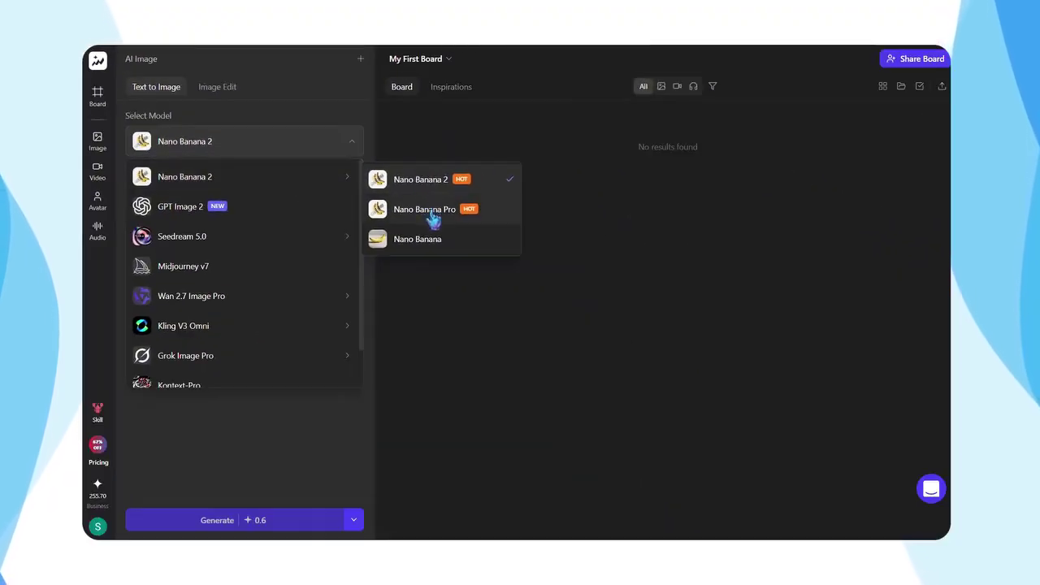
click(433, 213)
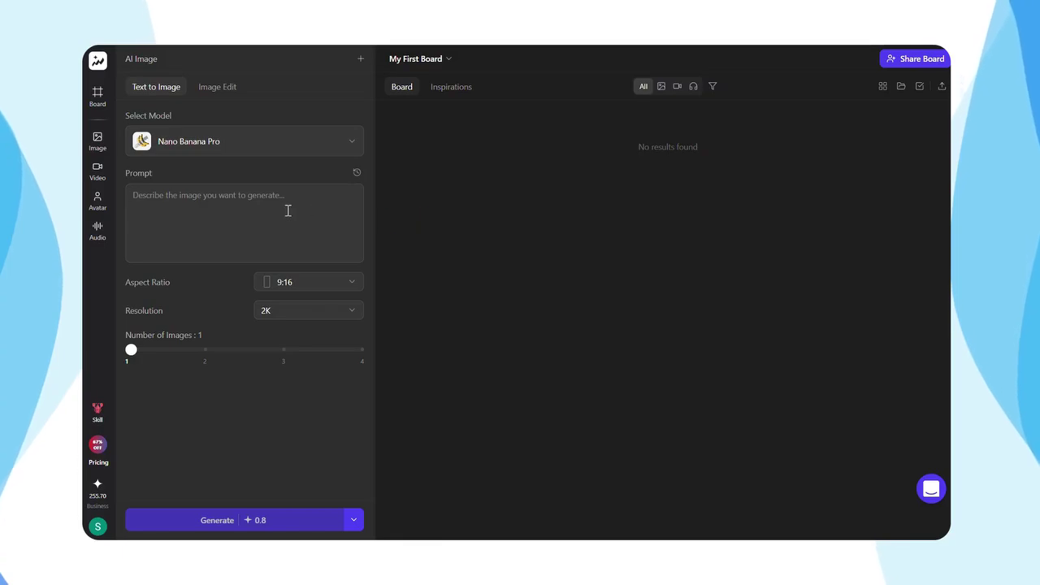
Paste the Scene 1 image prompt and camera angle, and set the aspect ratio to 16:9
key(ctrl+v)
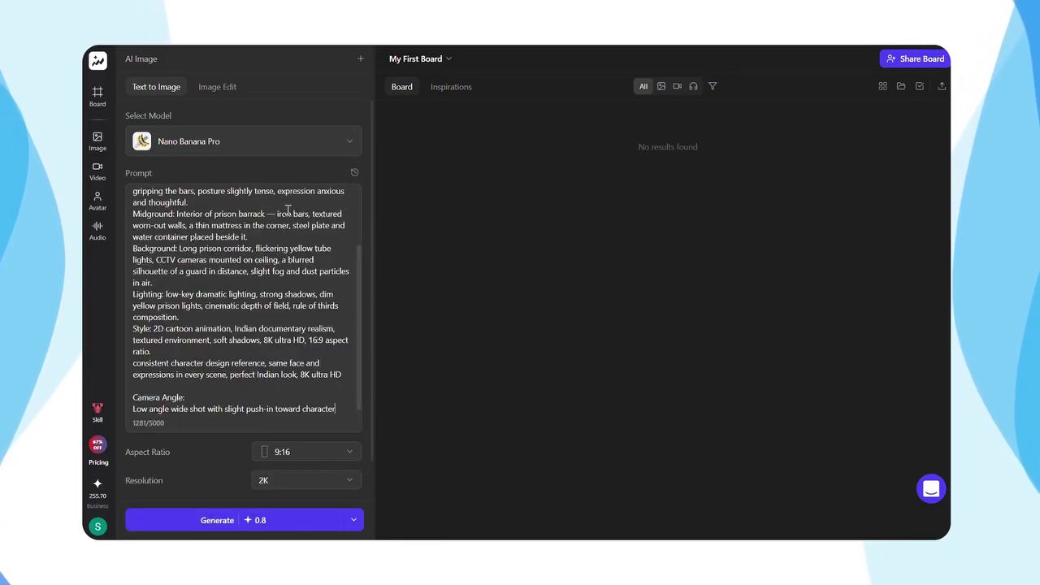
scroll(244, 366, down, 2)
click(301, 408)
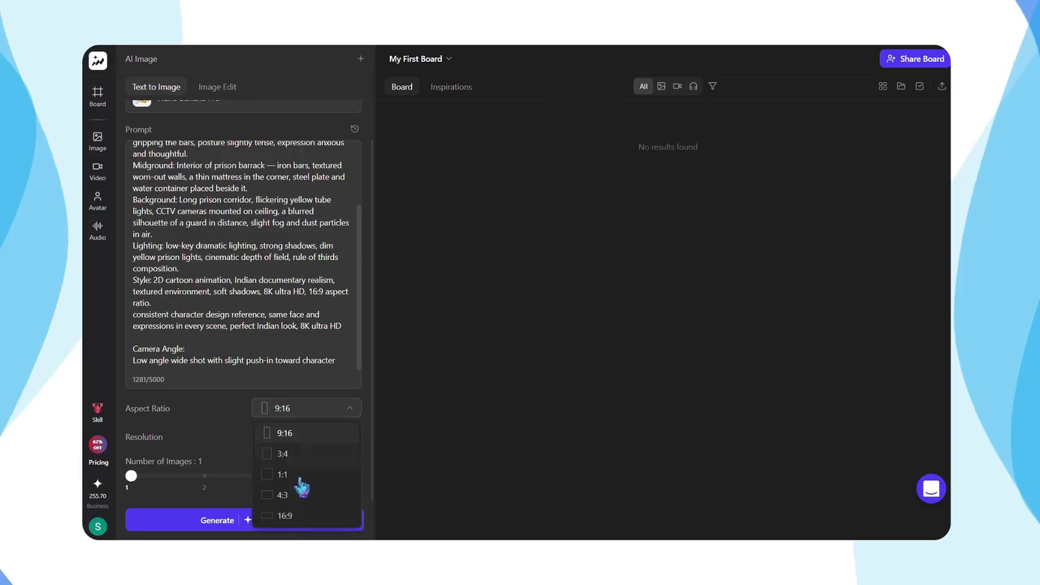
click(281, 517)
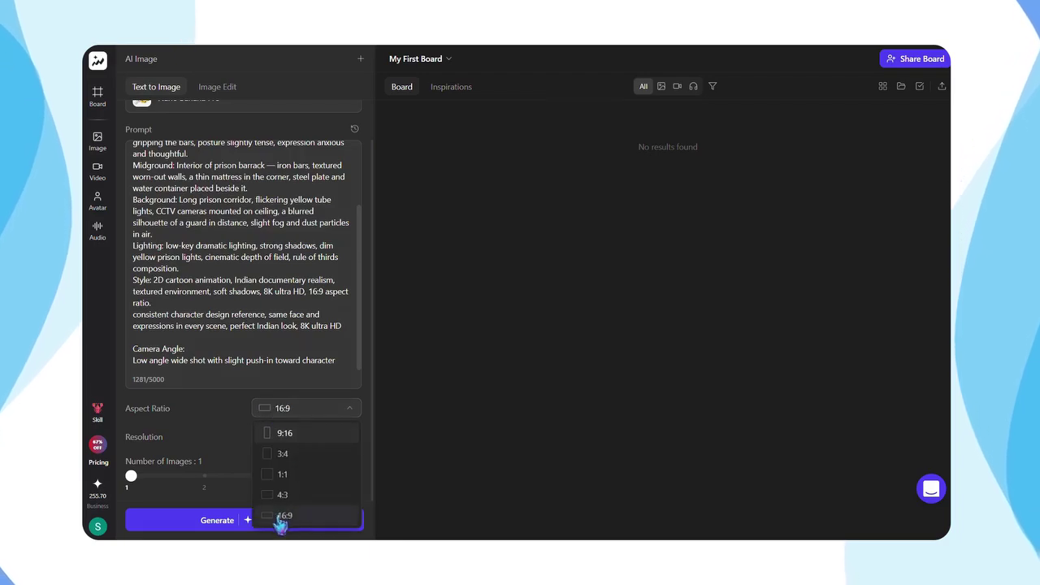
Set the resolution to 4K and the number of images to 3, and generate the images
click(288, 439)
click(271, 502)
click(278, 478)
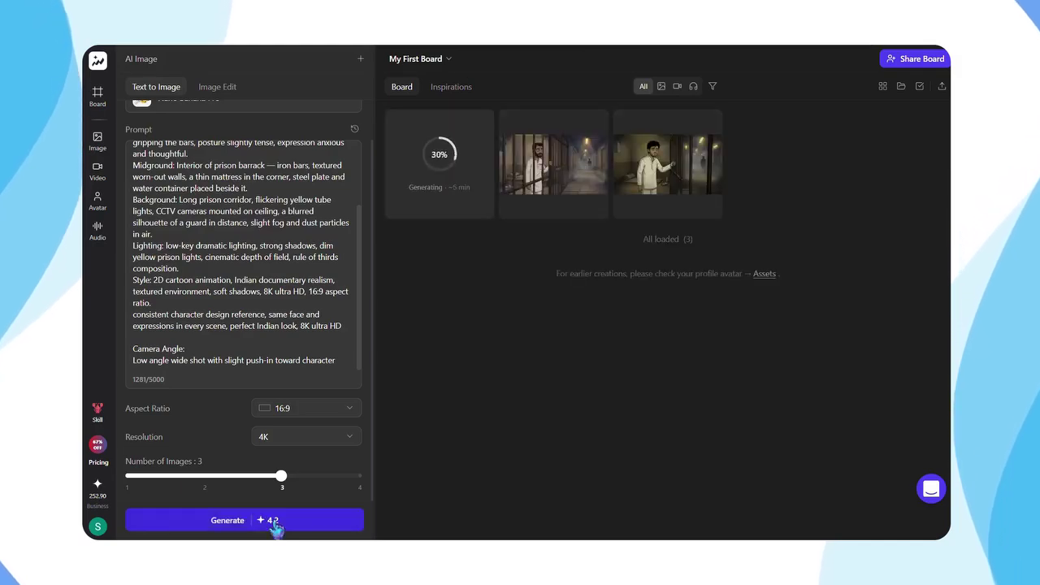
Open the generated Scene 1 images at full size and compare them one by one
click(452, 168)
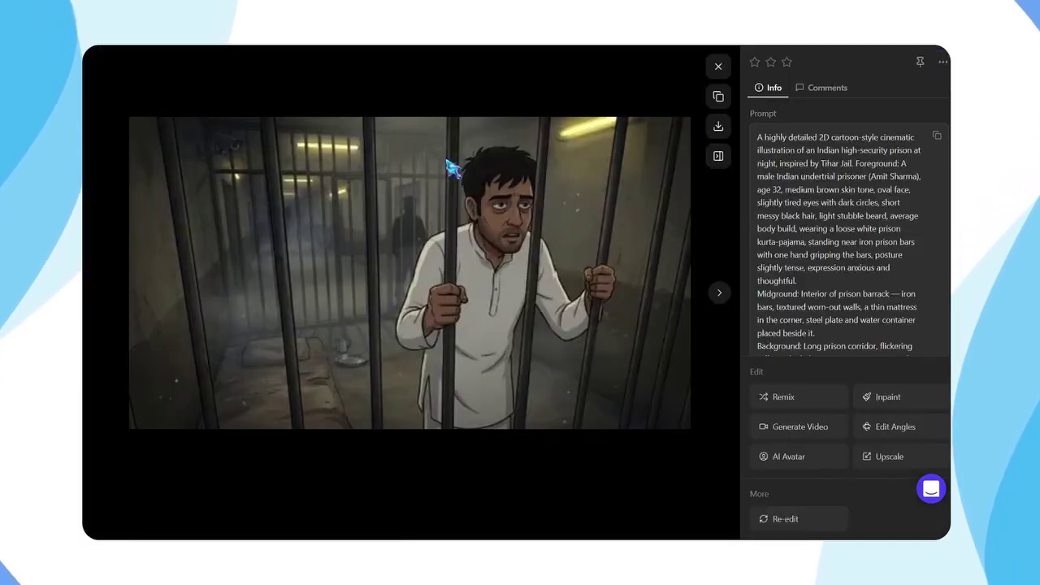
click(718, 299)
click(721, 302)
click(102, 297)
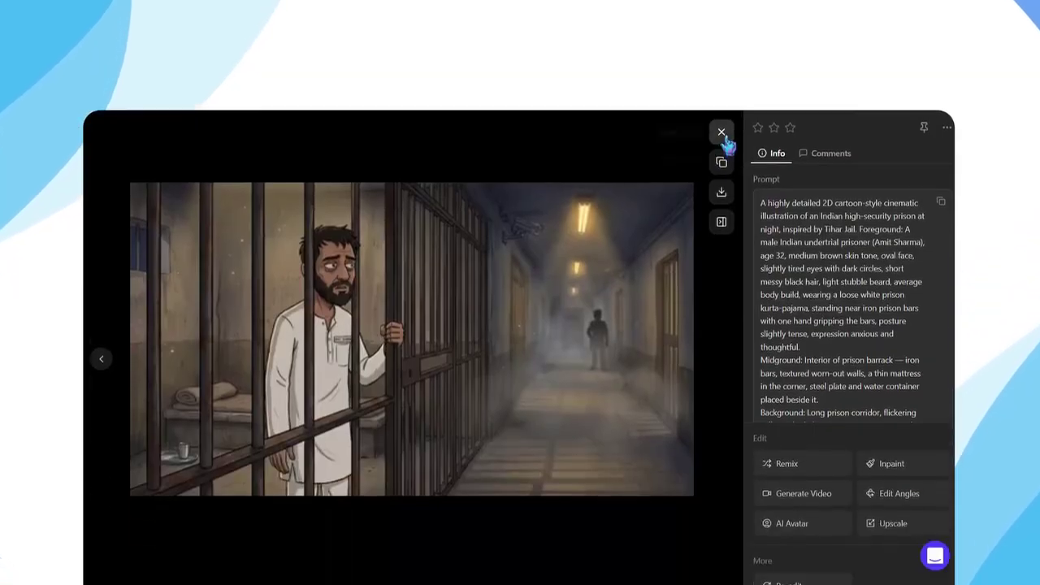
Leave the full-size preview, switch to Image Edit and choose the Nano Banana Pro model
click(722, 132)
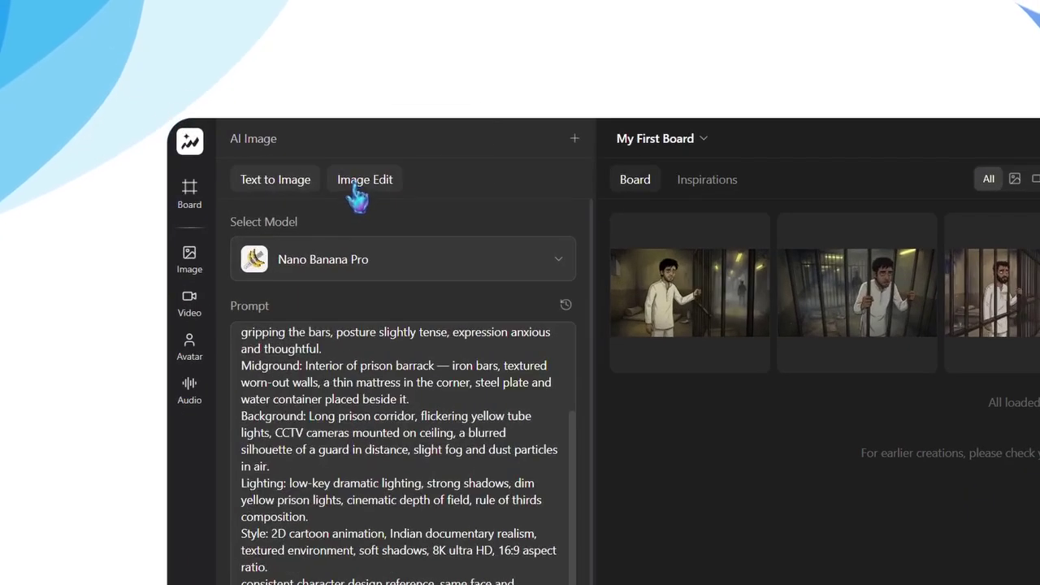
click(215, 88)
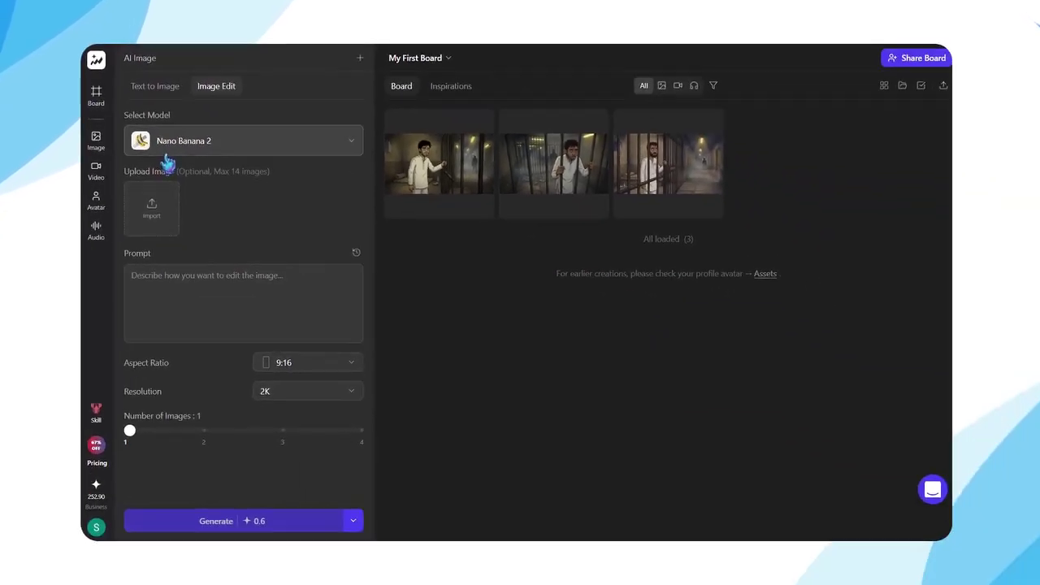
click(298, 260)
mouse_move(321, 311)
click(441, 221)
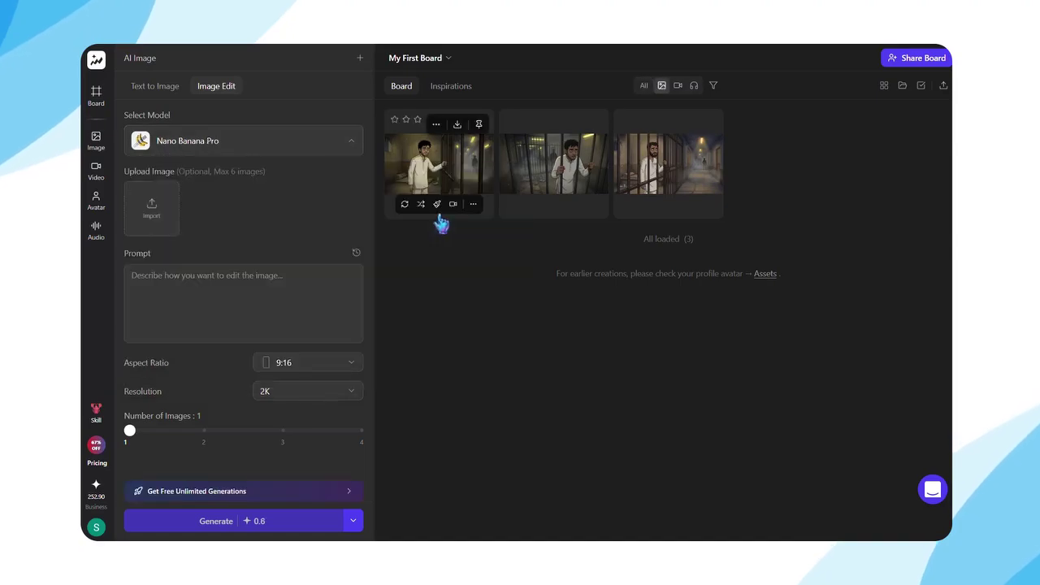
Import the Scene 1 image of the prisoner at the cell bars as the reference image
click(172, 217)
click(204, 174)
double_click(204, 174)
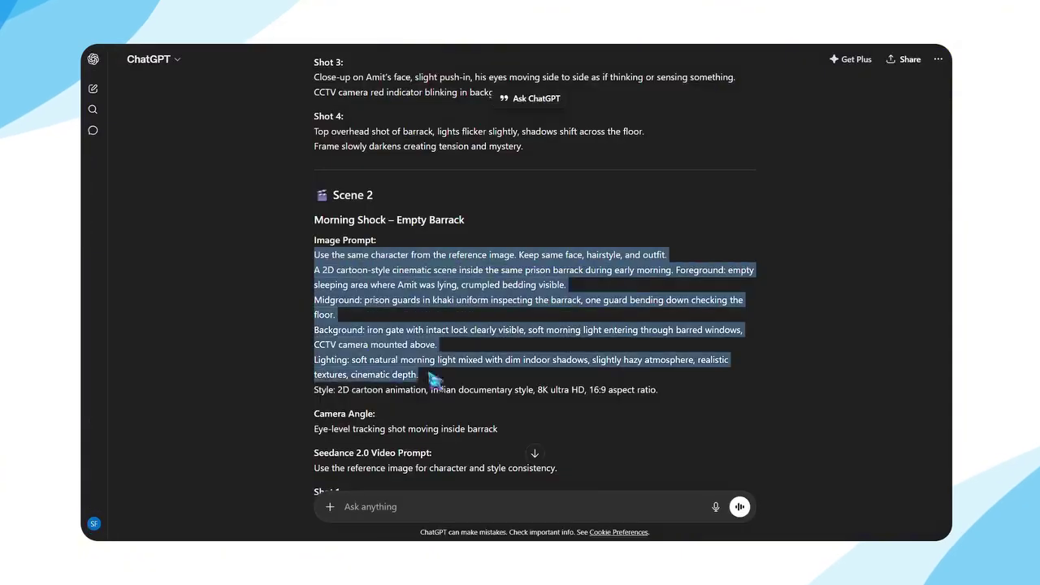
Copy the Scene 2 image prompt and camera angle from ChatGPT and paste them as the image edit prompt
drag(434, 382, 497, 428)
right_click(459, 428)
click(471, 301)
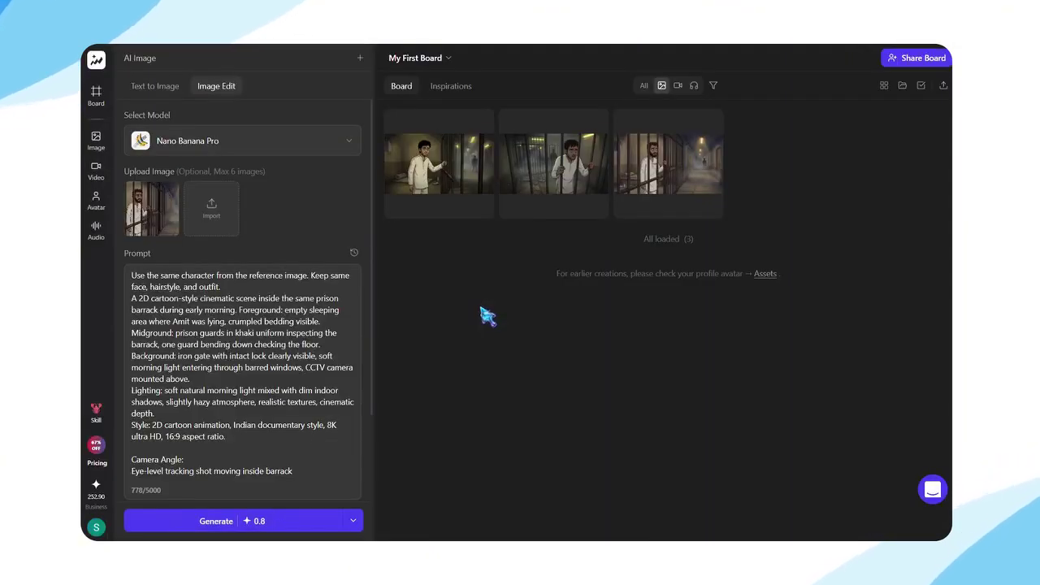
Set the aspect ratio to 16:9, resolution to 4K and number of images to 3, and generate the Scene 2 images
scroll(284, 365, down, 3)
click(305, 415)
click(308, 344)
click(295, 437)
click(290, 501)
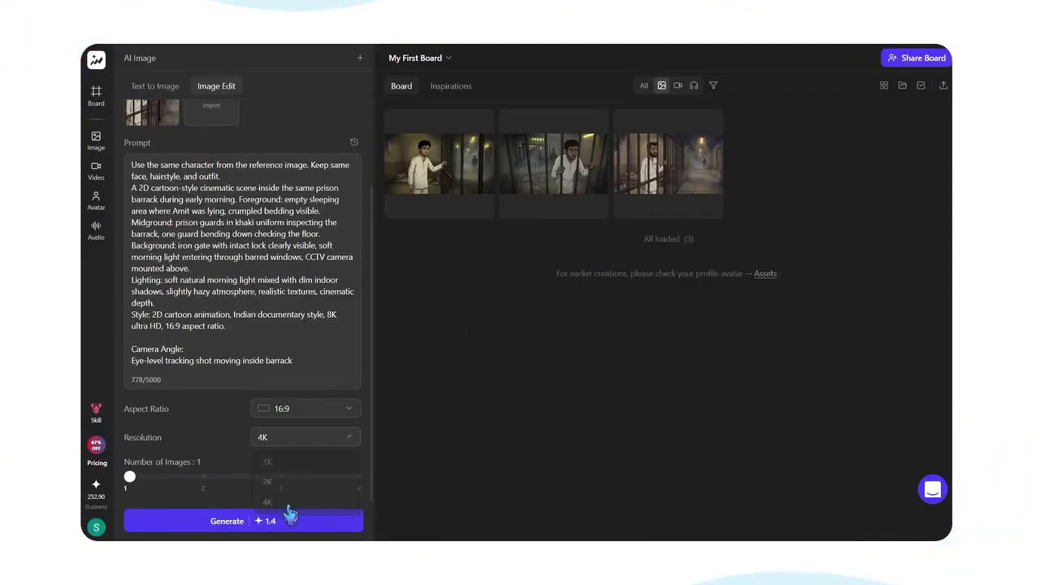
click(281, 477)
click(286, 520)
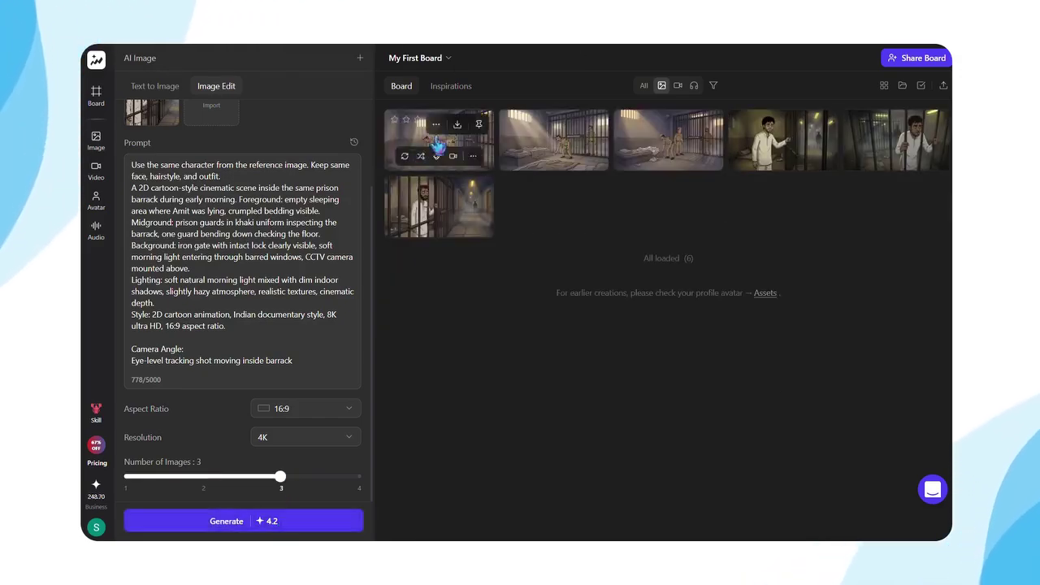
Open the generated Scene 2 images at full size and compare them one by one
click(439, 140)
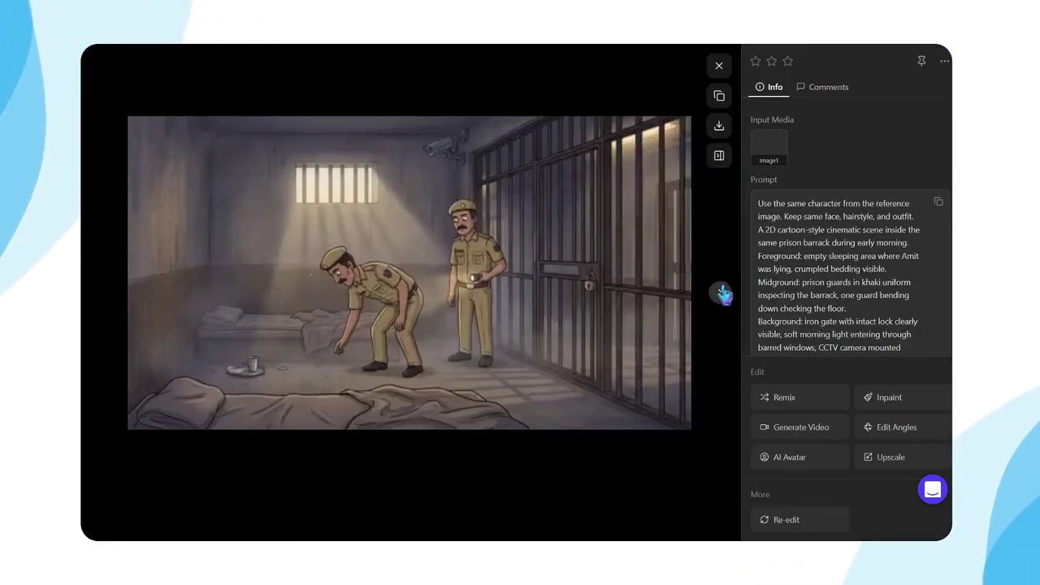
click(720, 292)
click(105, 294)
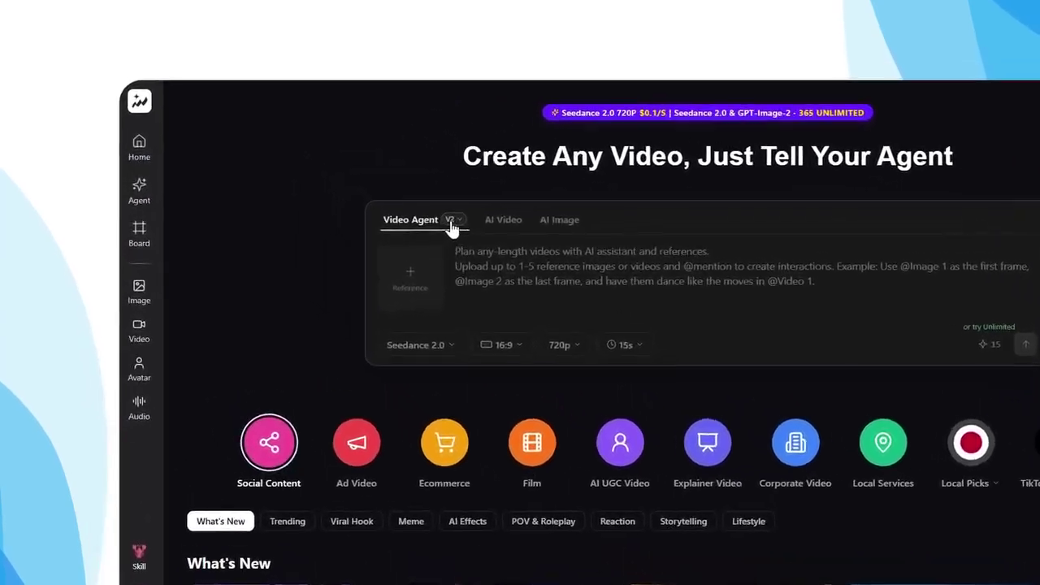
Choose Video Agent V2 and upload the four scene images as references
click(452, 226)
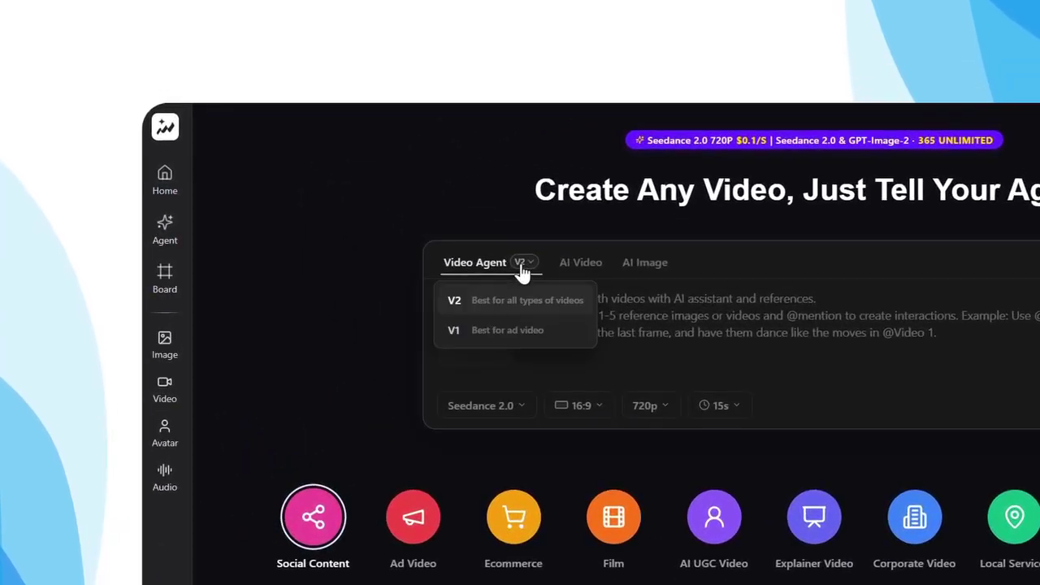
click(519, 299)
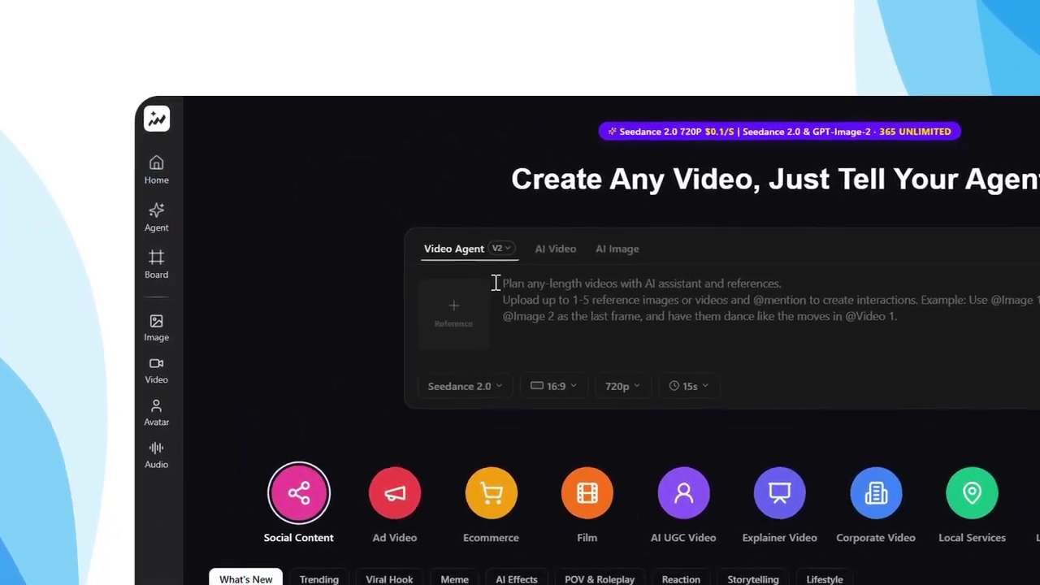
click(472, 329)
click(677, 504)
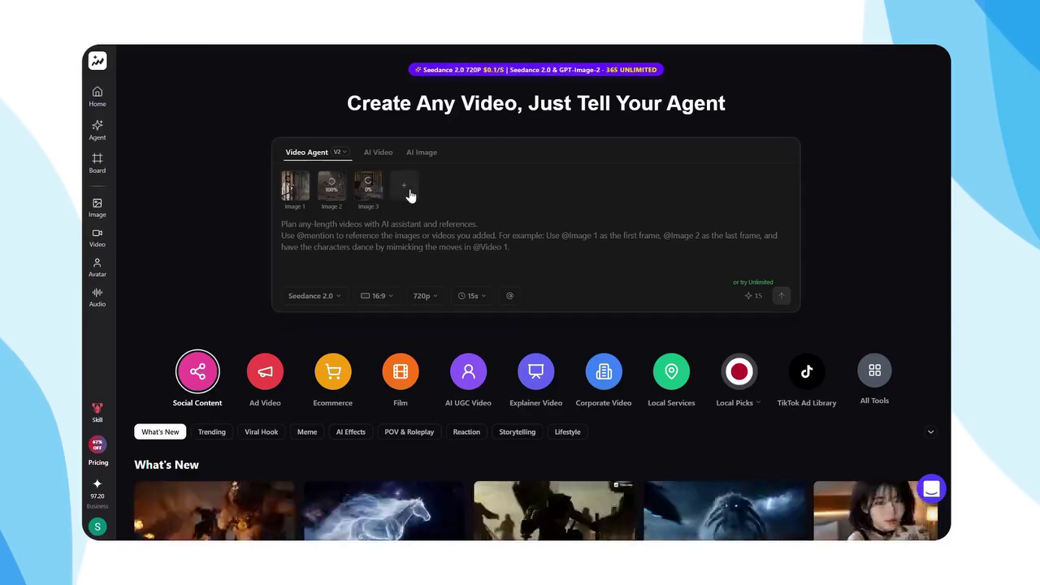
click(320, 239)
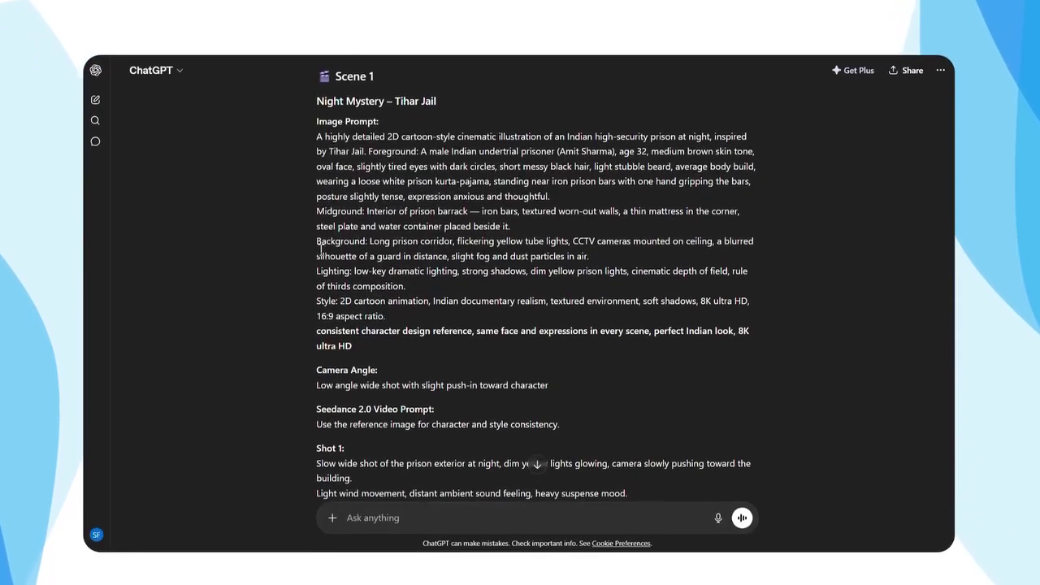
Switch to ChatGPT and copy Scene 1's Seedance 2.0 video prompt into the message box
scroll(520, 325, down, 3)
drag(316, 236, 526, 422)
key(ctrl+c)
right_click(715, 280)
key(Escape)
click(372, 506)
key(ctrl+v)
Copy Scene 2's Seedance 2.0 video prompt and add it below the Scene 1 prompt in the message box
scroll(598, 297, down, 5)
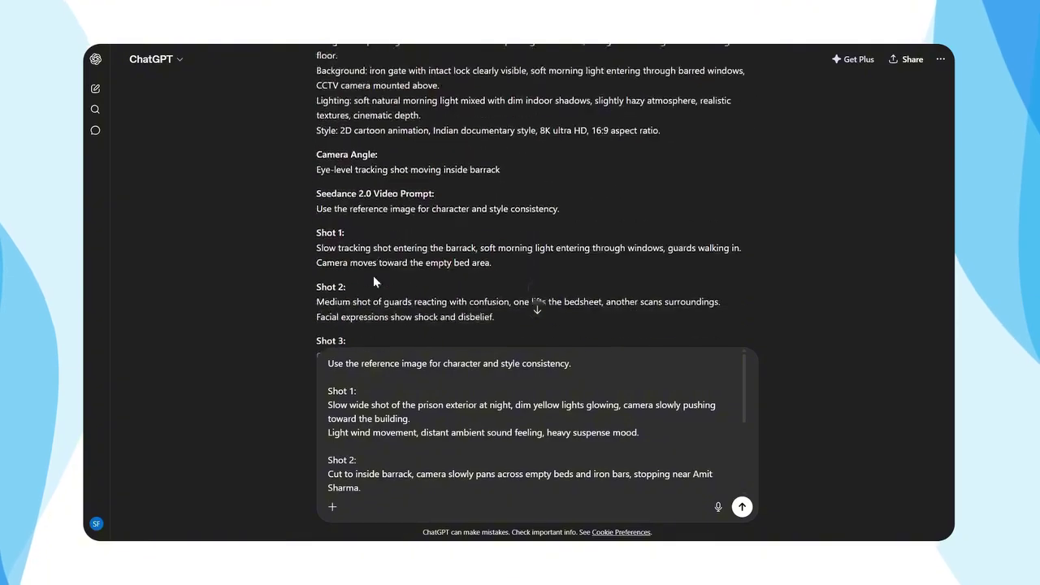
drag(318, 251, 474, 259)
right_click(689, 318)
scroll(536, 244, down, 1)
click(484, 504)
key(ctrl+v)
Copy the investigation room scene's Seedance 2.0 video prompt and add it to the combined prompt
scroll(406, 244, up, 5)
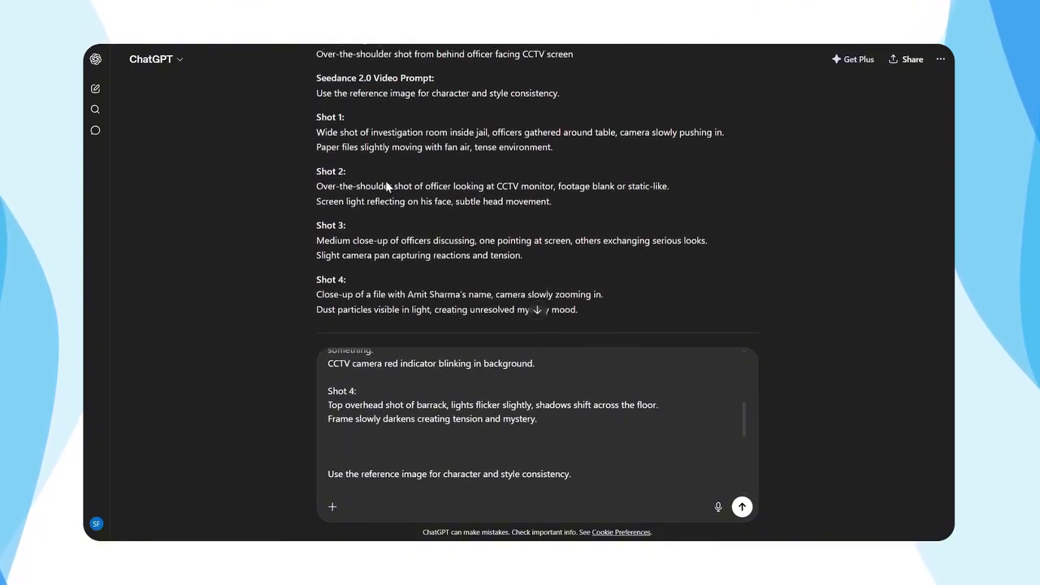
drag(316, 90, 579, 307)
key(ctrl+c)
click(612, 481)
key(ctrl+v)
Add the empty-cell scene's Seedance 2.0 video prompt to the combined text and try pasting everything into the Video Agent prompt
scroll(536, 244, down, 10)
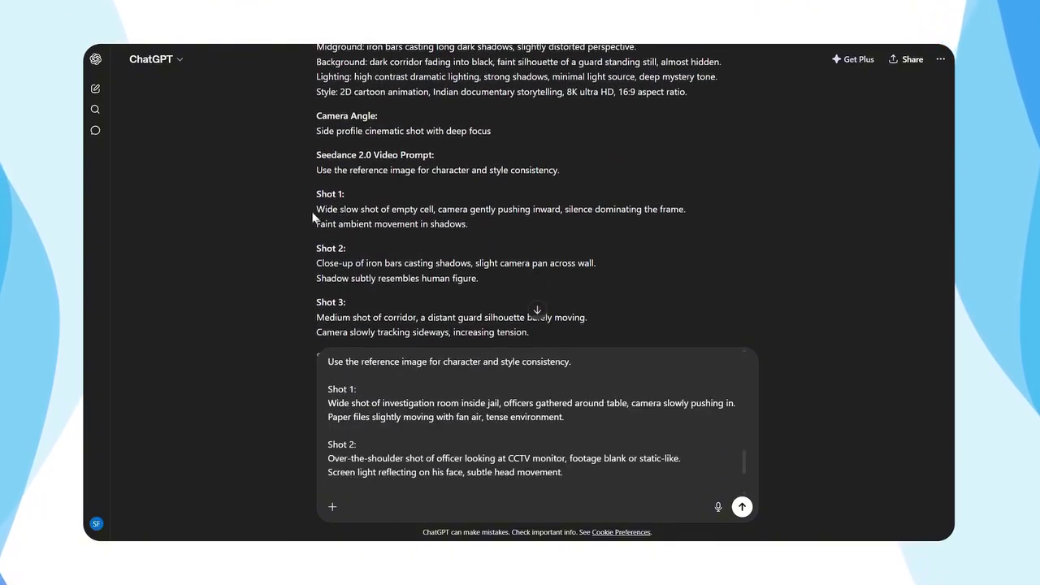
drag(316, 174, 520, 213)
right_click(659, 284)
key(Escape)
scroll(373, 268, up, 1)
key(ctrl+v)
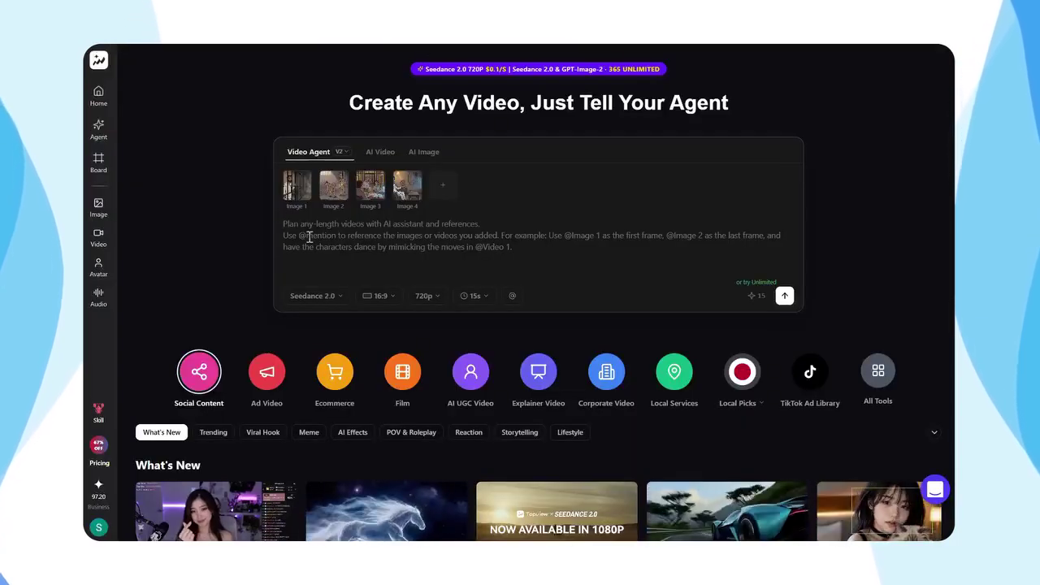
key(ctrl+v)
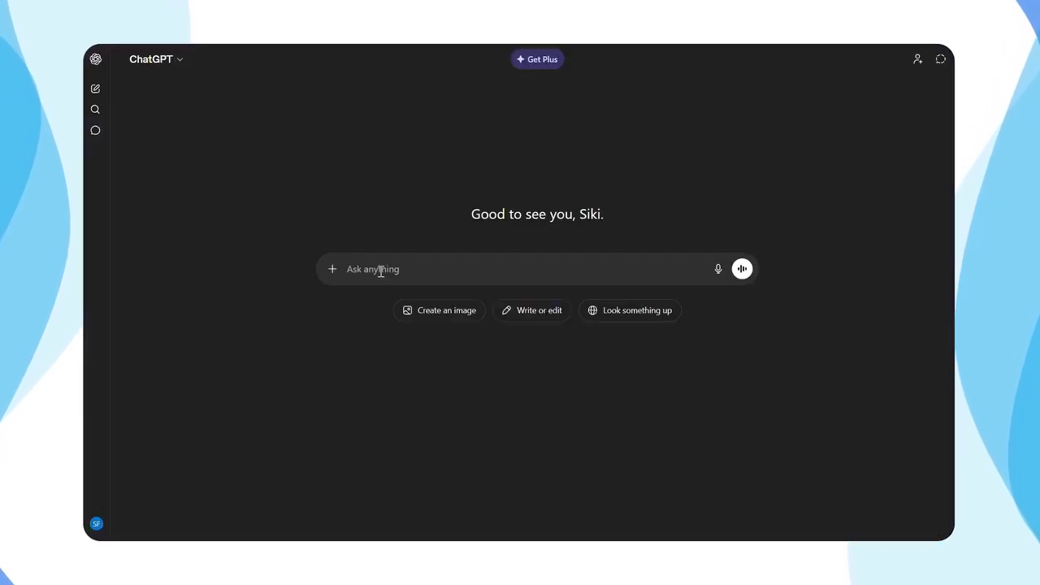
In a new ChatGPT chat, paste the combined prompt, add "exact same prompt mujhe 3600 character me dedo" and send it
key(ctrl+v)
scroll(381, 271, down, 10)
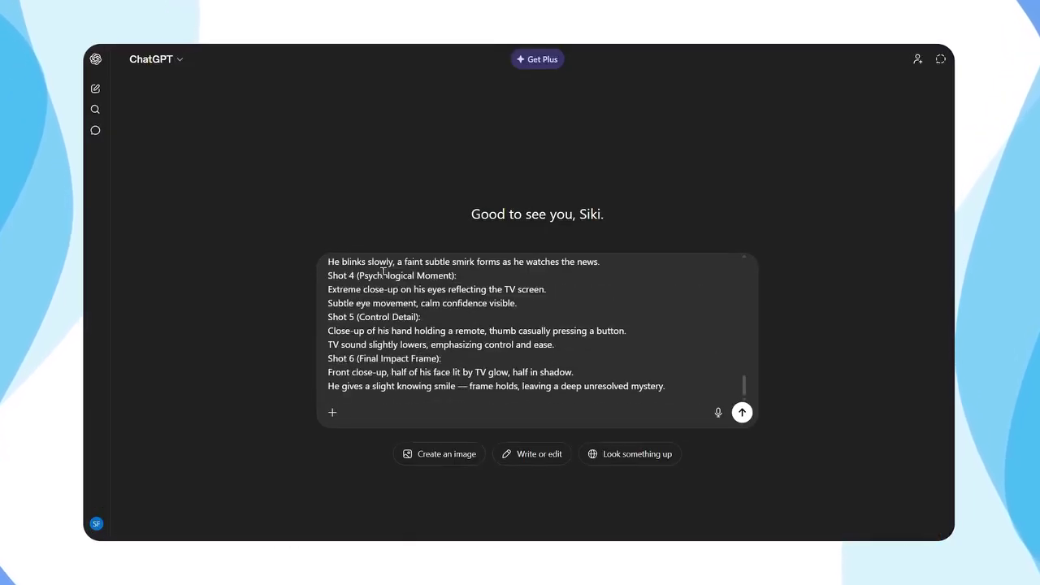
key(shift+Return)
key(shift+Return)
text(exact same prompt mujhe 3600 character me dedo)
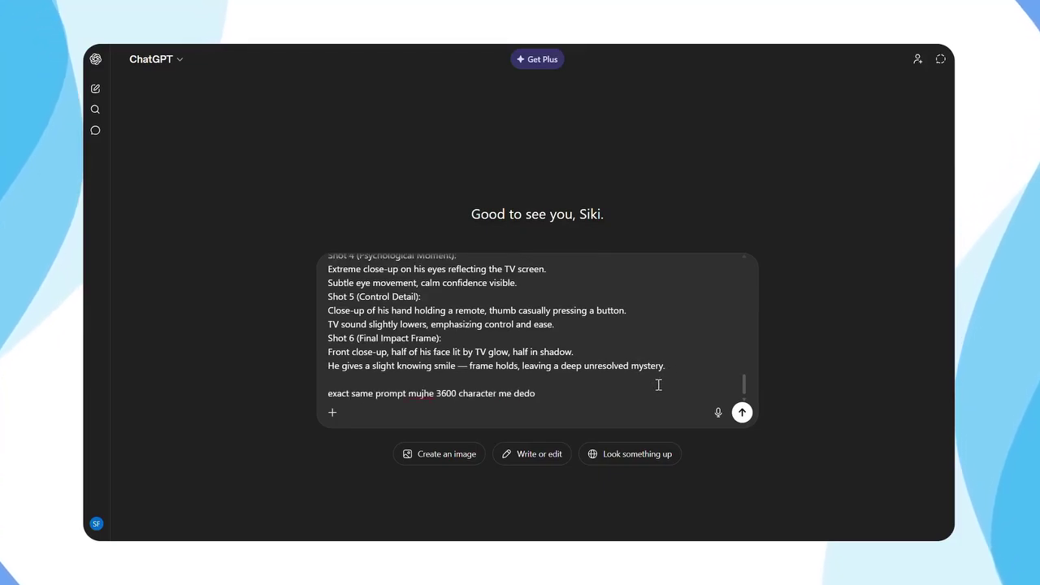
key(Return)
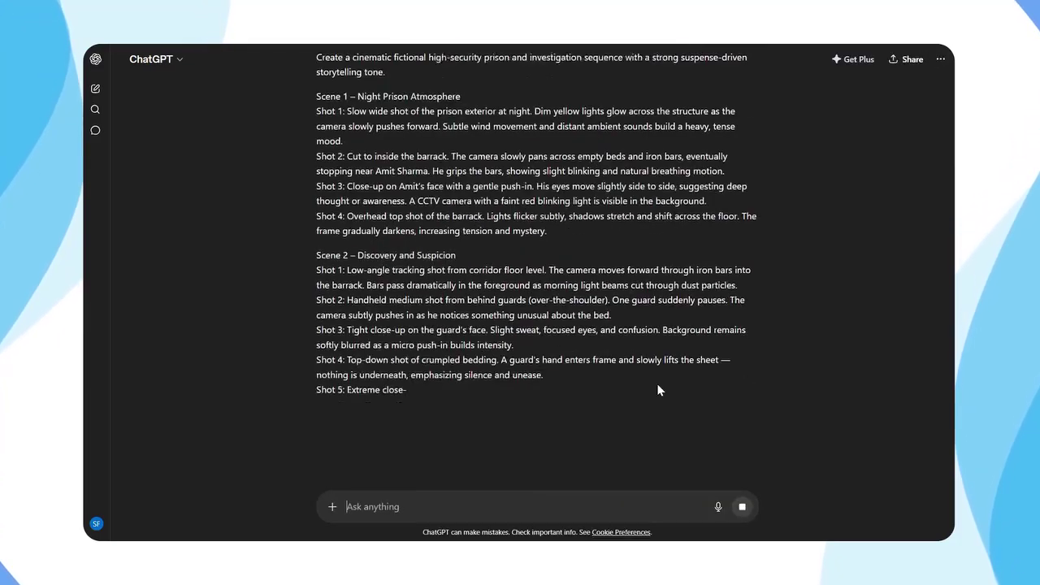
Copy ChatGPT's shortened four-scene prompt and paste it as the Video Agent prompt
scroll(536, 284, down, 10)
drag(558, 302, 313, 133)
key(ctrl+c)
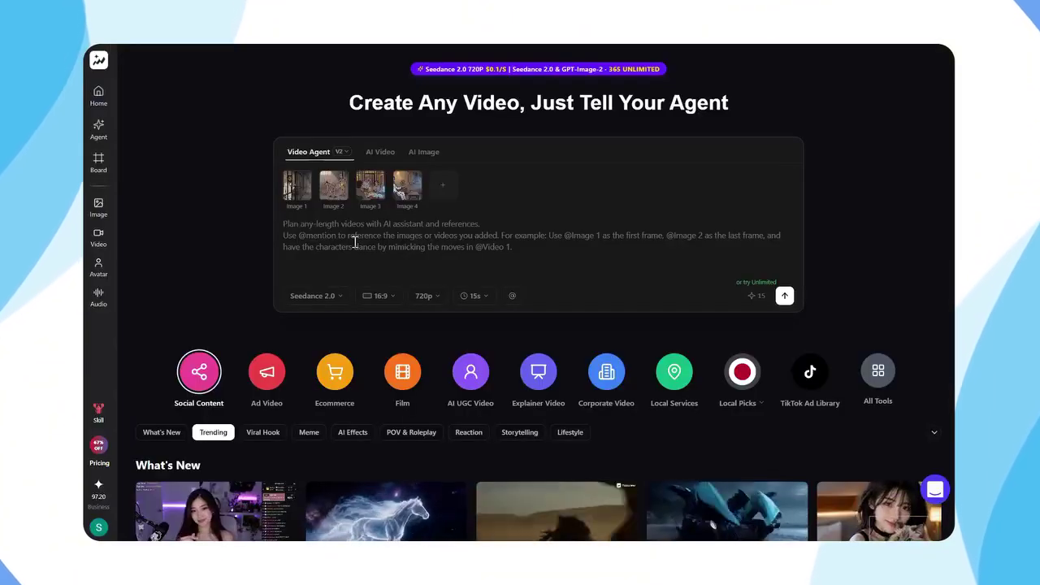
key(ctrl+a)
key(ctrl+v)
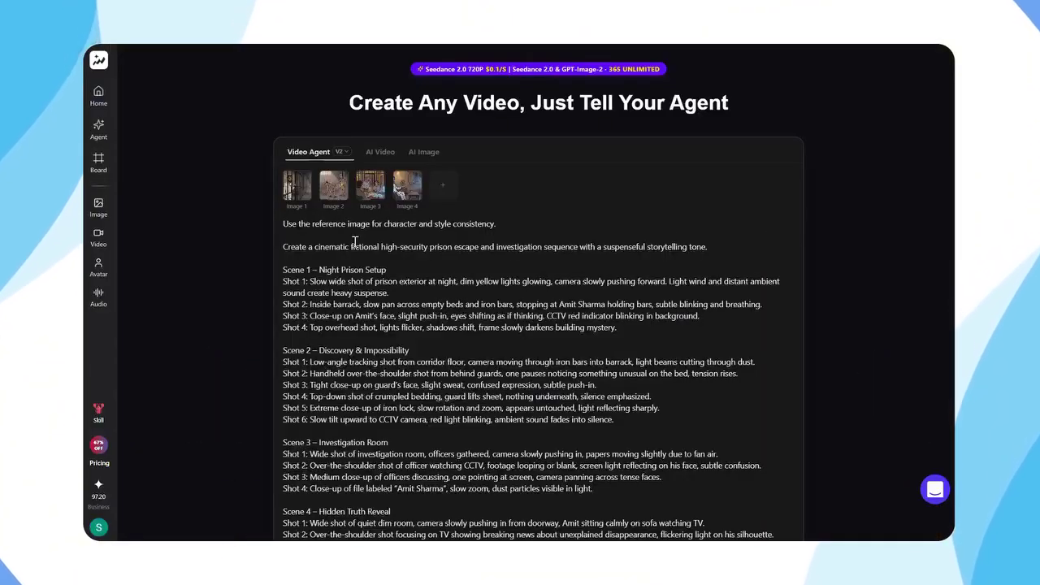
Set the video to 16:9, 720p and a custom duration of 60 s, and submit it for generation
scroll(355, 241, down, 4)
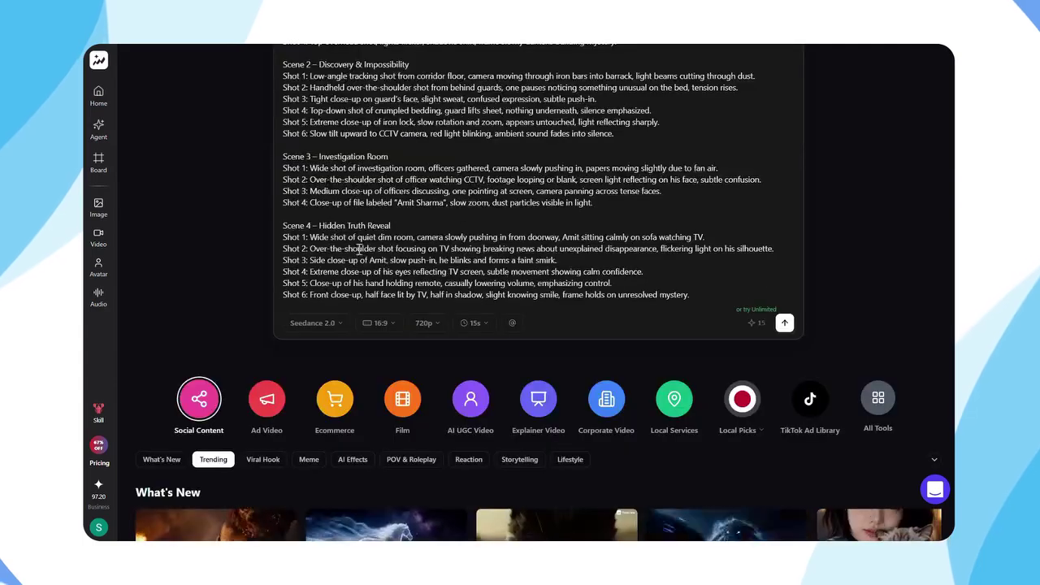
click(388, 325)
click(387, 356)
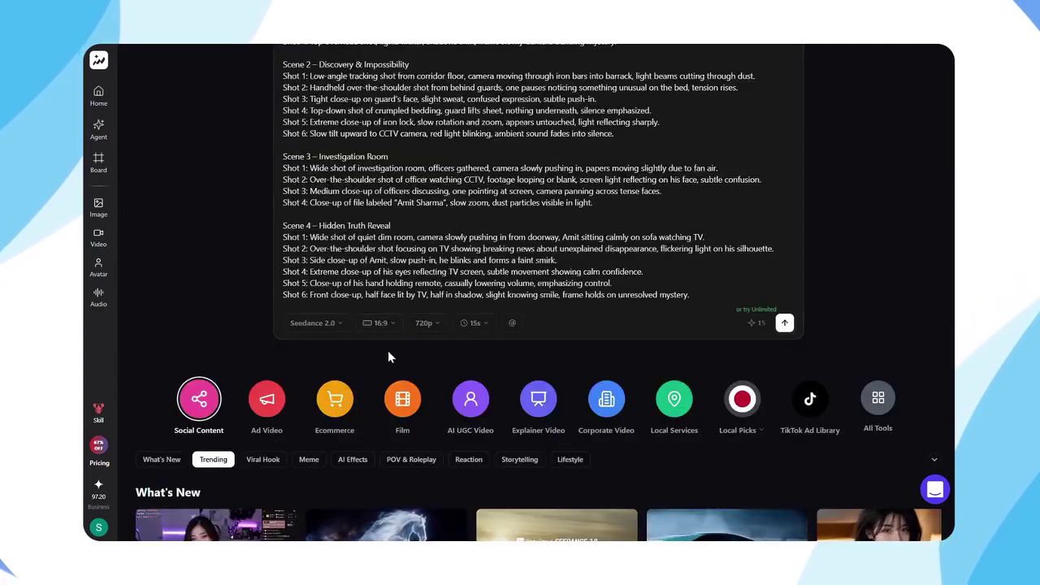
click(421, 325)
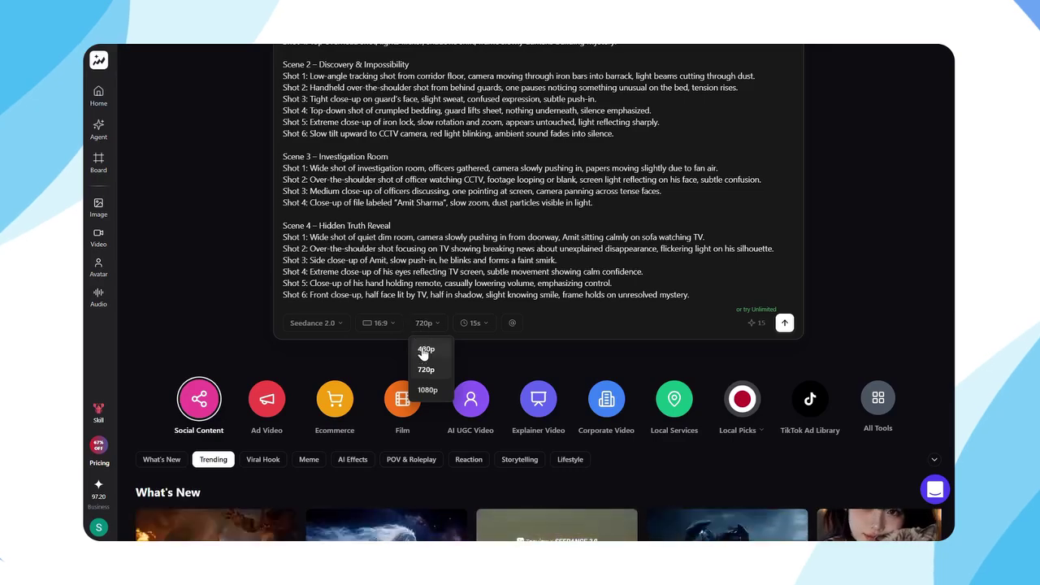
click(425, 369)
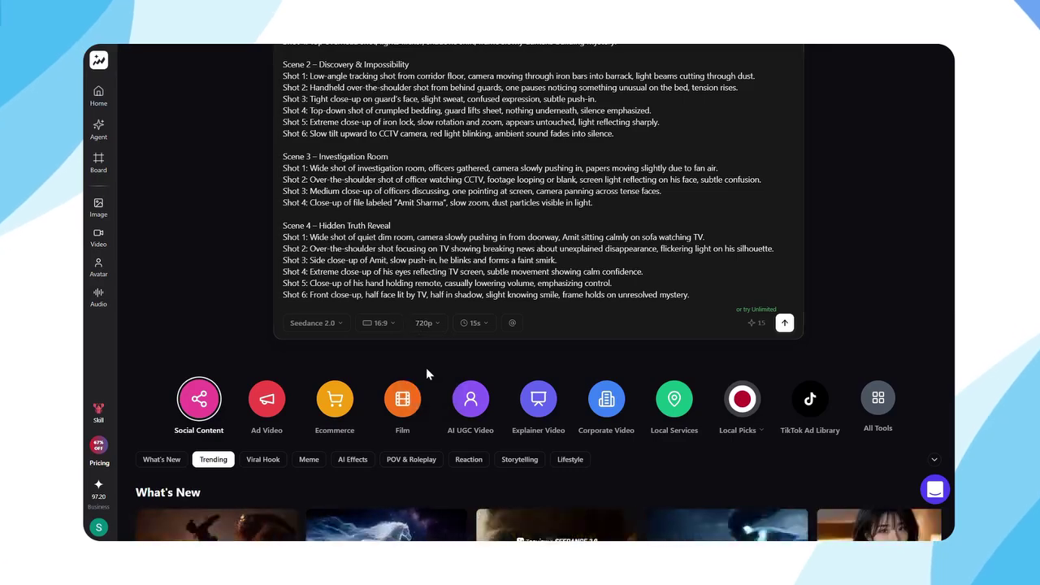
click(469, 328)
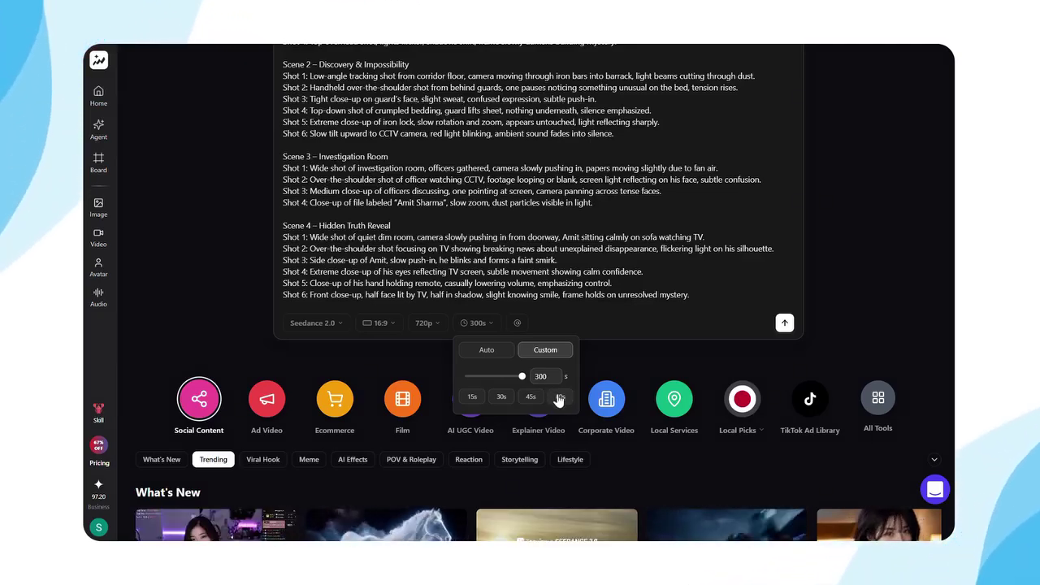
click(560, 397)
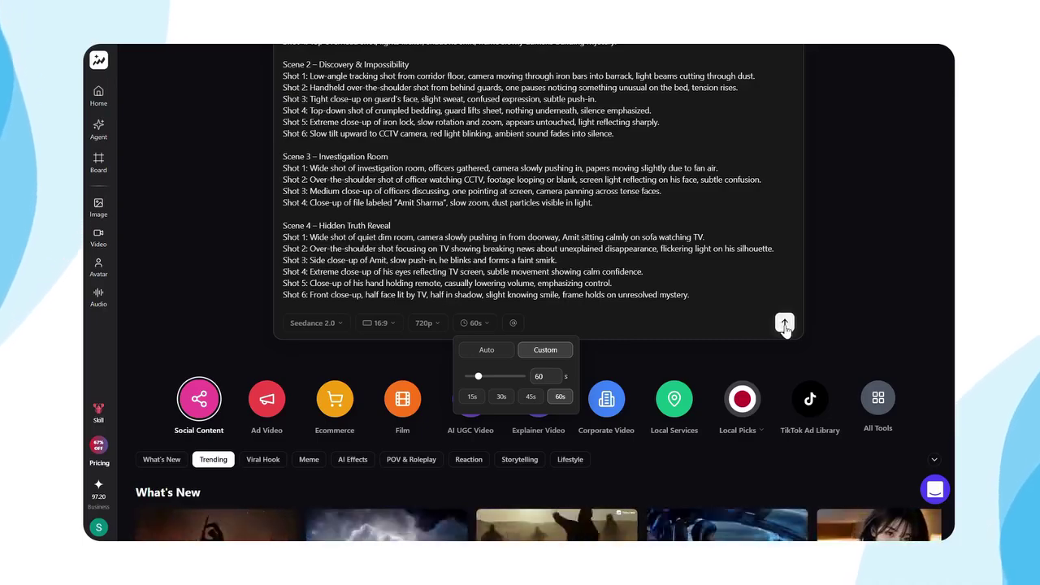
click(784, 324)
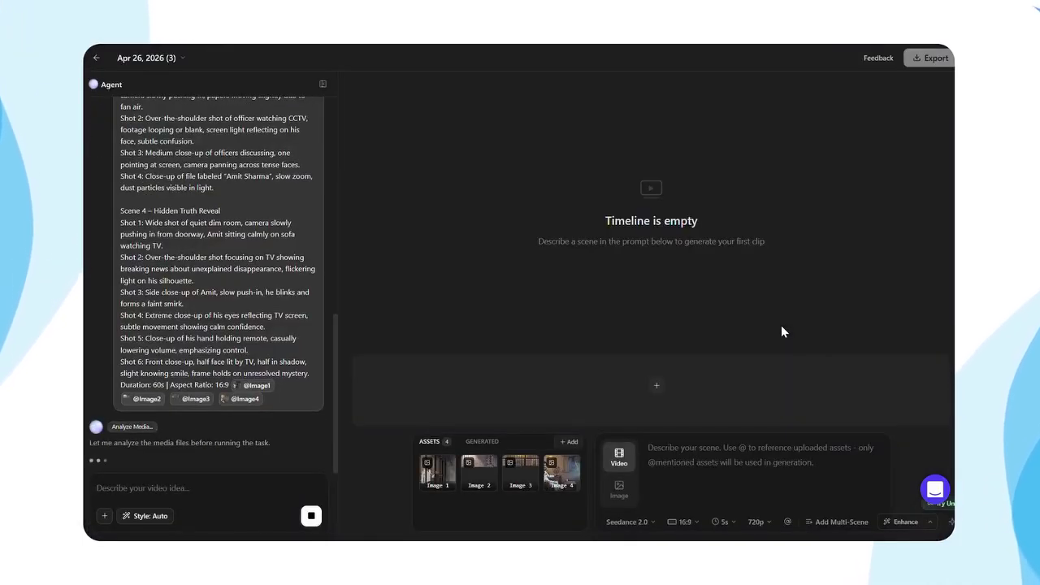
Review the generated clips and their prompts in the Multi-Scene queue, playing the clips in order
click(277, 234)
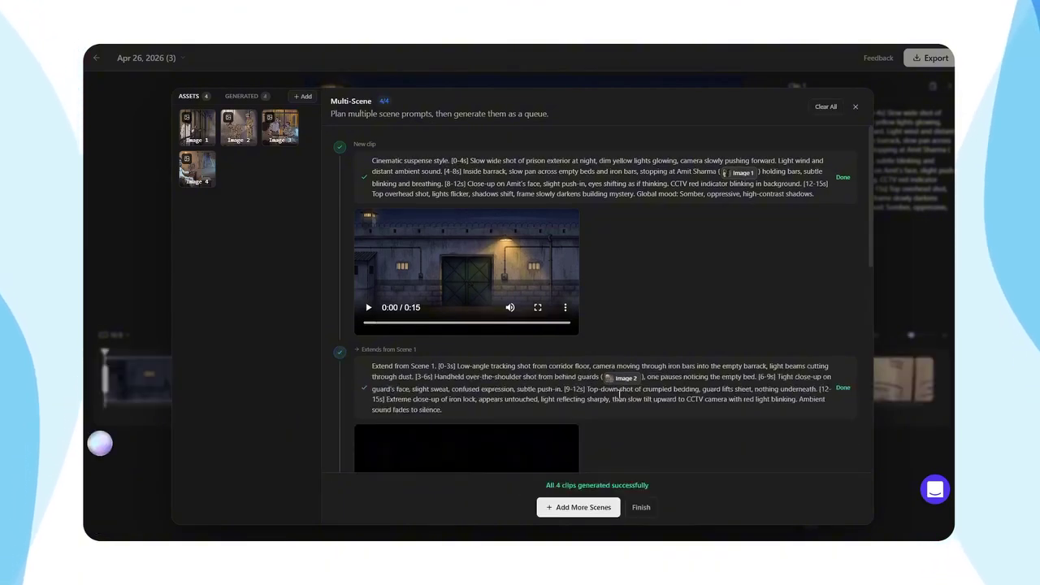
scroll(618, 394, down, 5)
scroll(619, 395, down, 2)
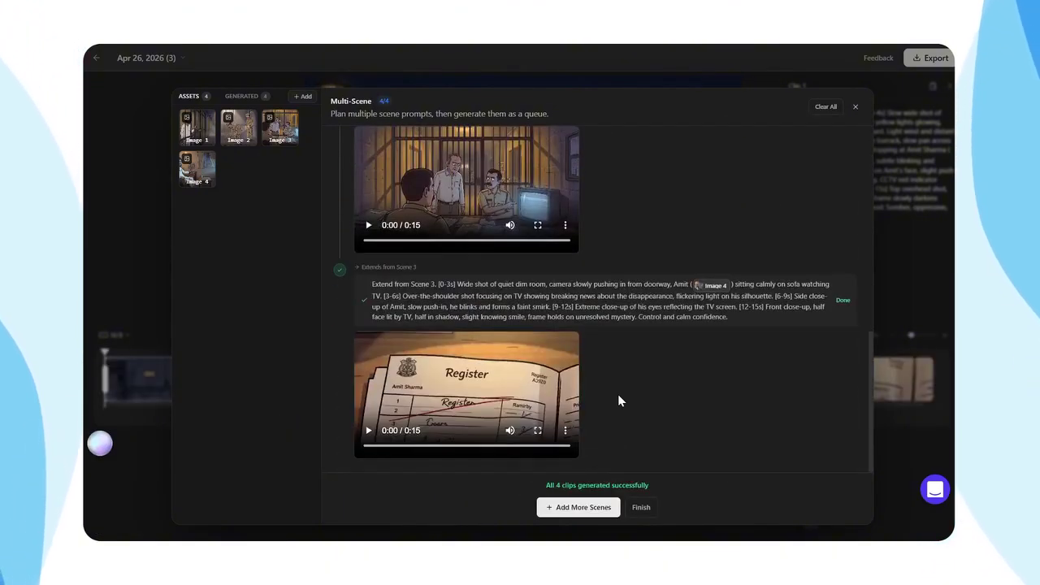
scroll(617, 398, up, 10)
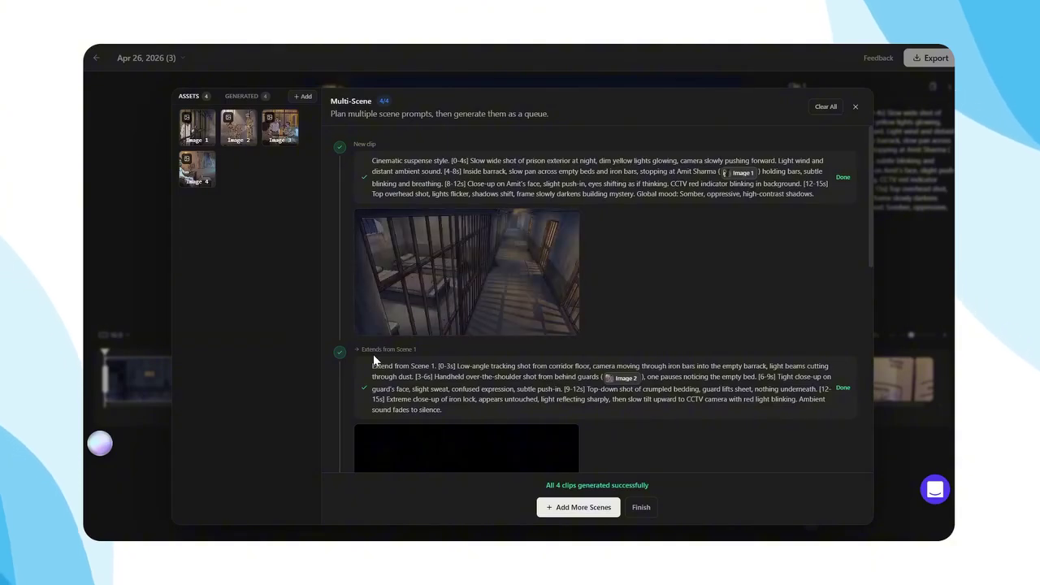
scroll(374, 359, down, 3)
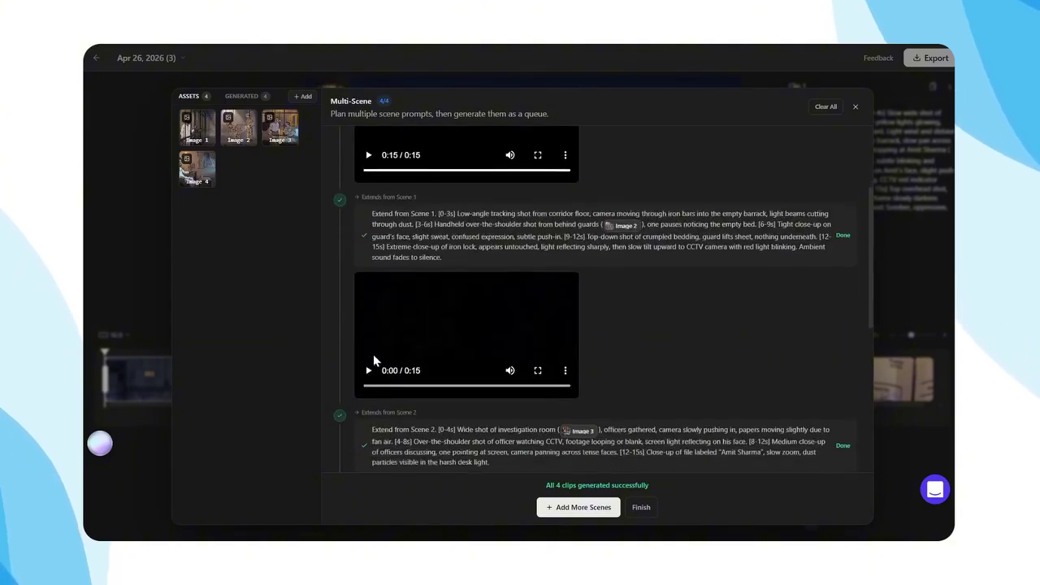
click(370, 355)
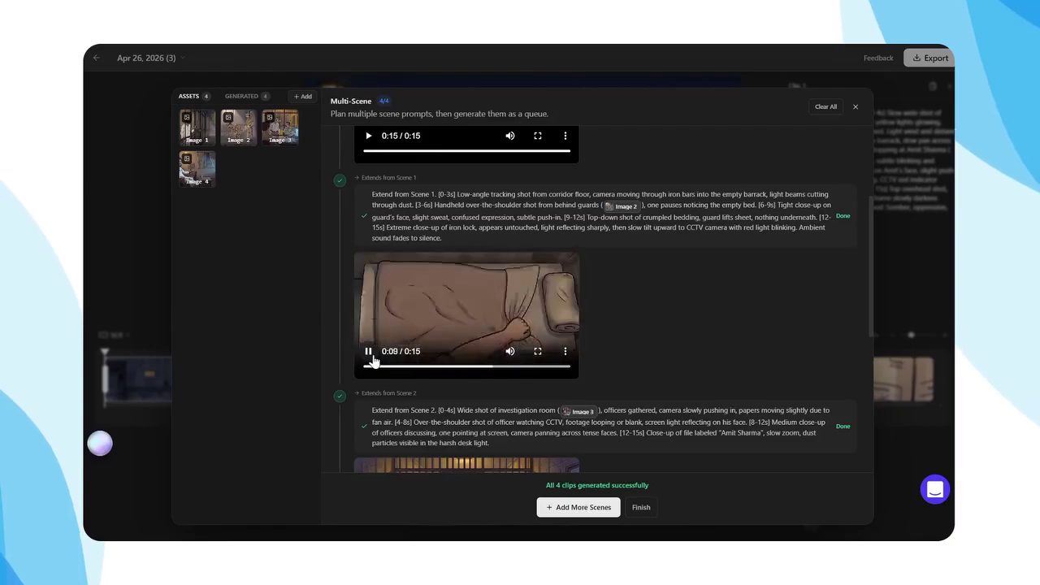
scroll(374, 382, down, 3)
click(367, 328)
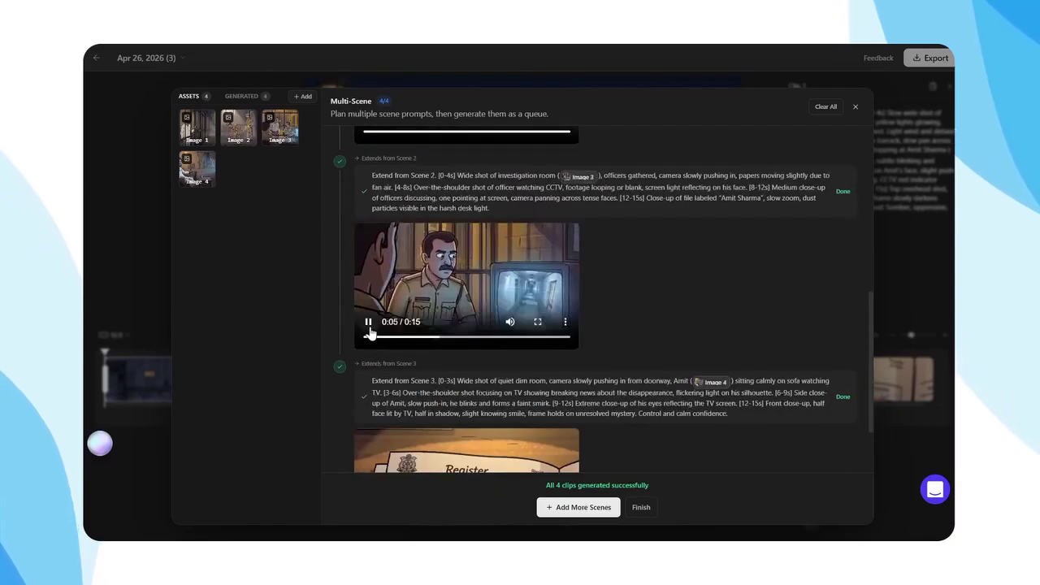
scroll(370, 406, down, 2)
click(367, 431)
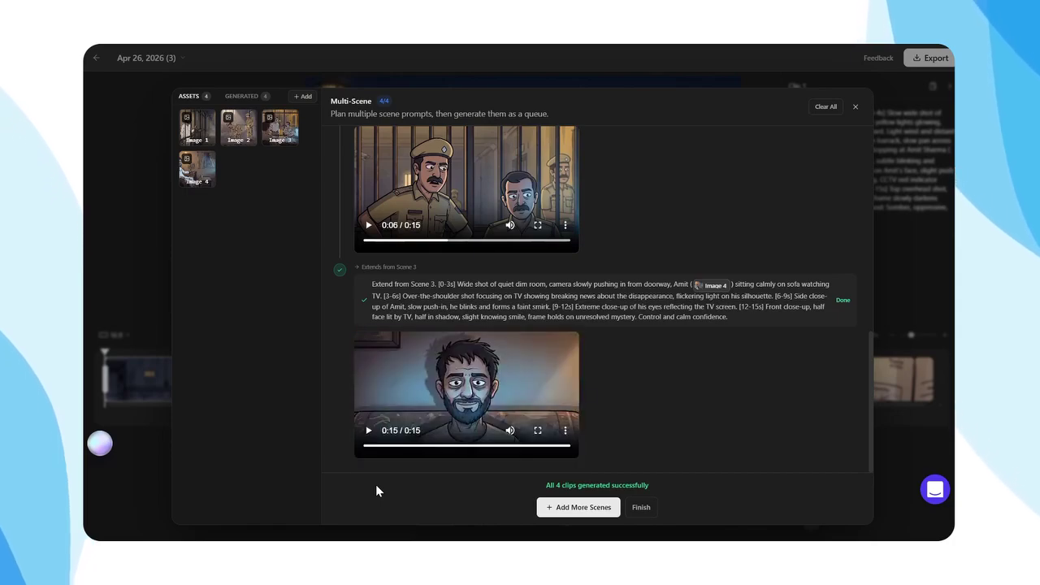
Finish the Multi-Scene queue and play the assembled video on the timeline
click(641, 507)
click(522, 336)
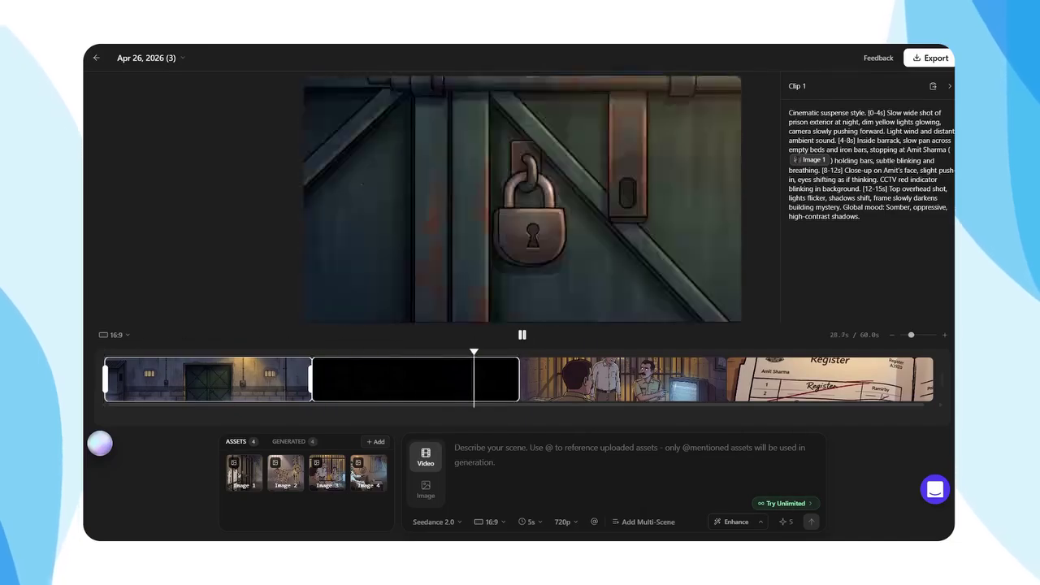